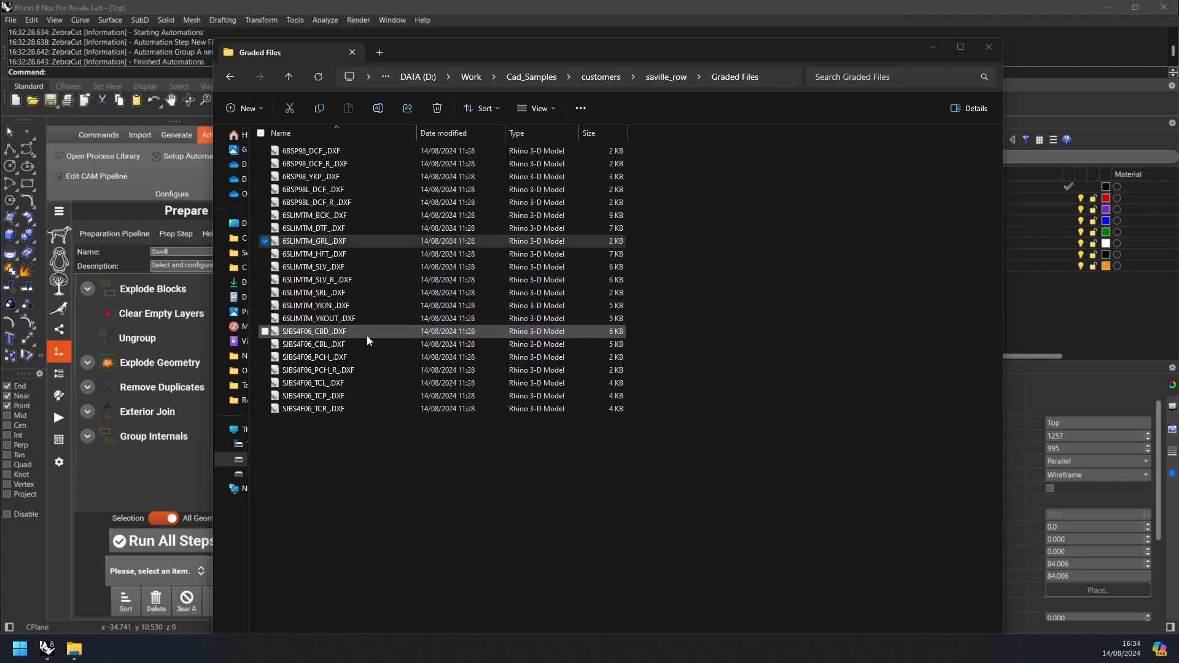
Step: Switch to Rhino, open Magpie Tree Nesting and delete the existing Folder Import and Rectangle sheet nodes
left_click(418, 12)
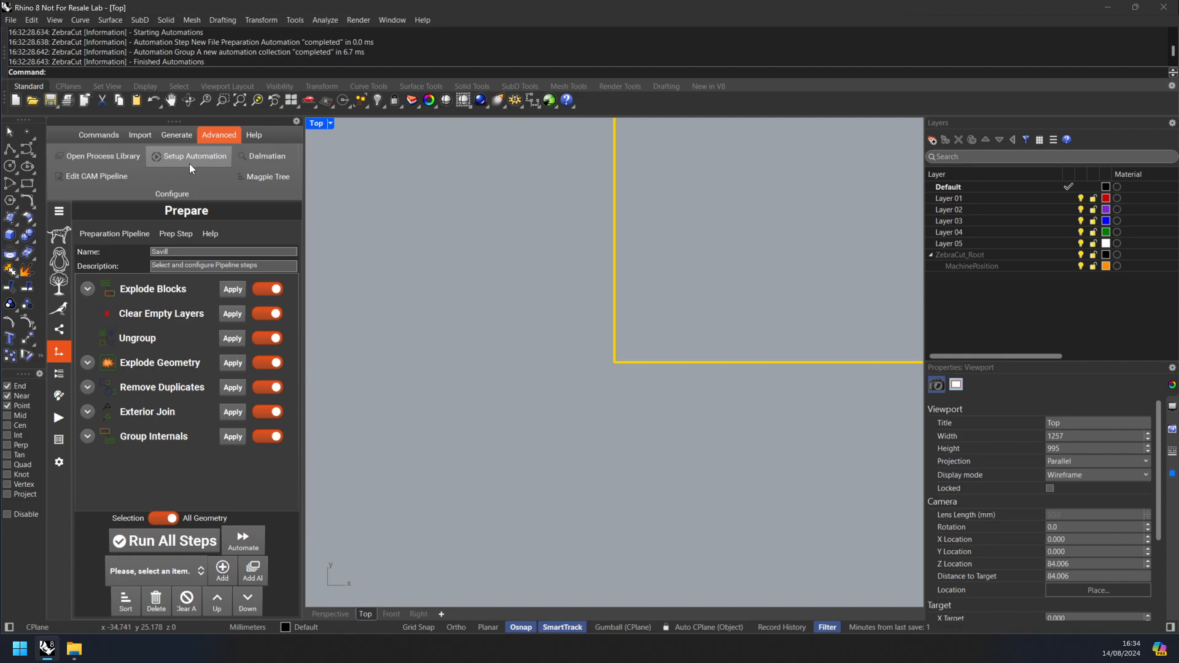
left_click(65, 290)
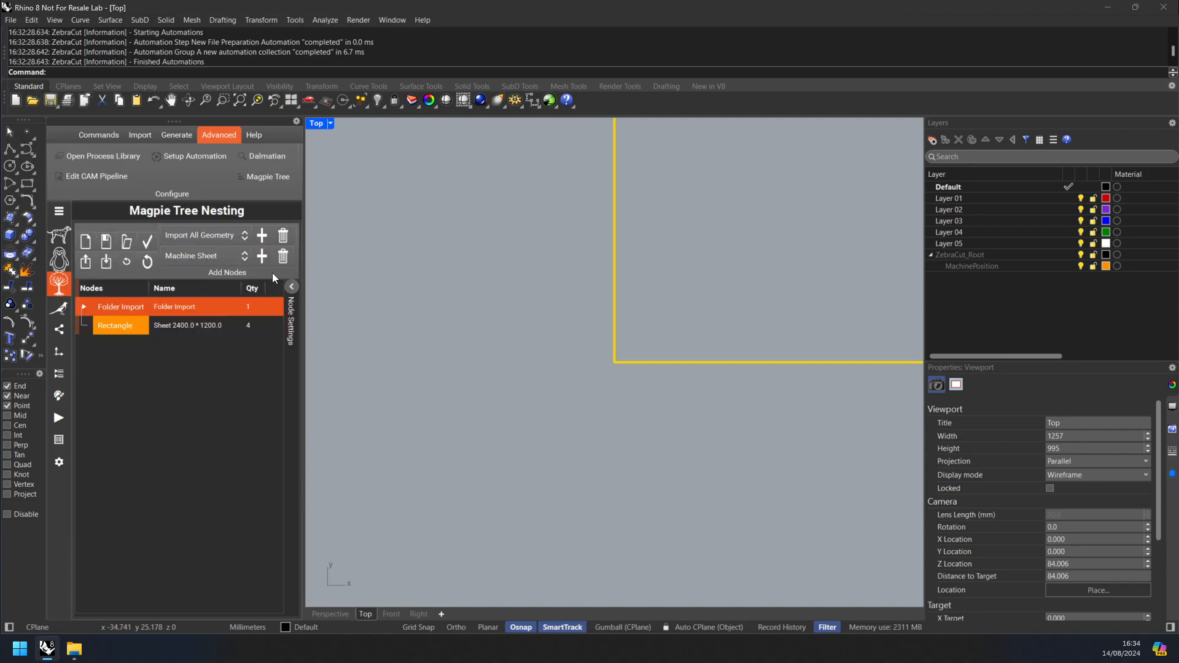
left_click(283, 257)
left_click(282, 257)
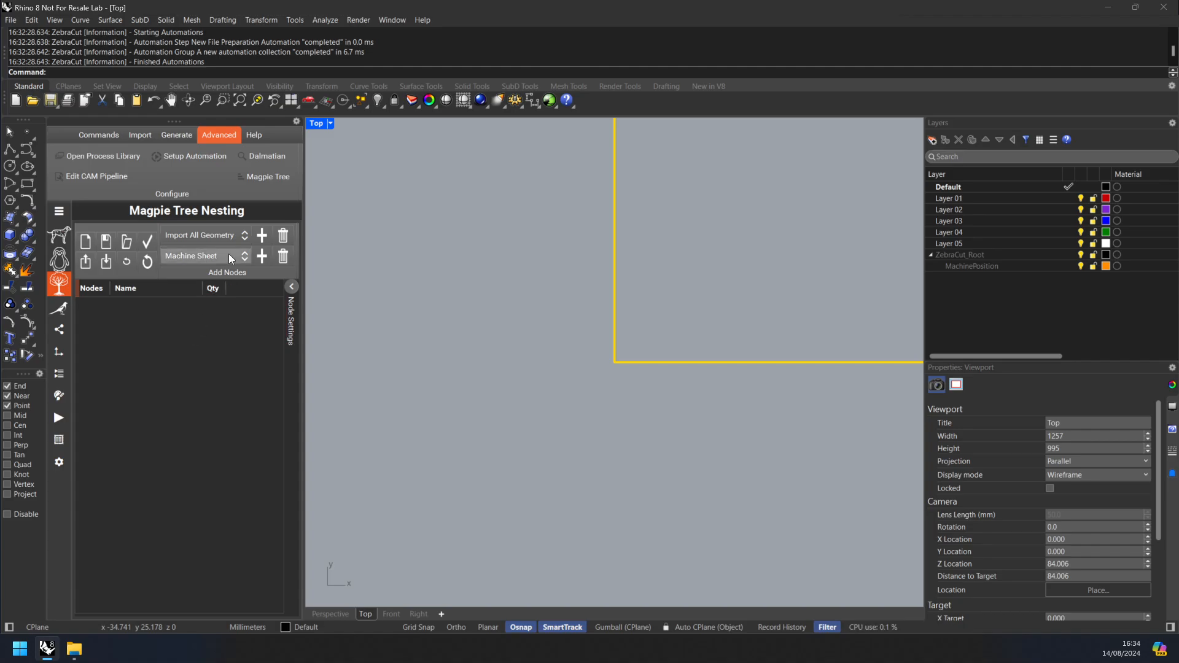
Step: Add a Folder Import node that imports the DXF files from the saville_row Graded Files folder
left_click(228, 235)
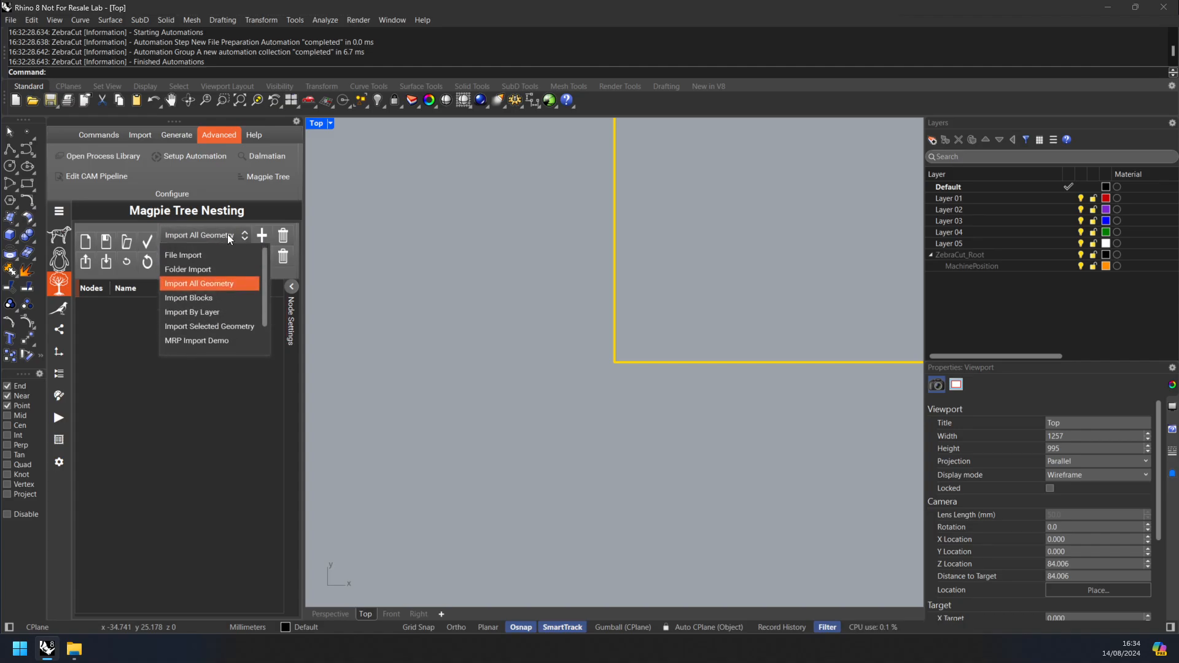
left_click(205, 267)
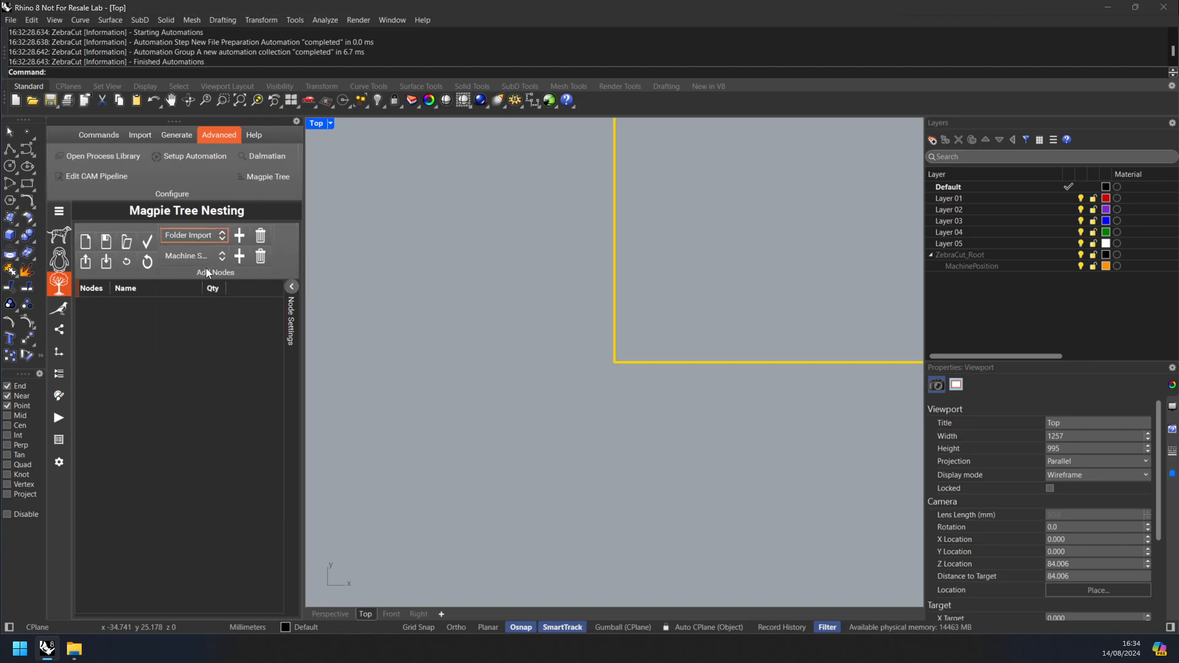
left_click(234, 238)
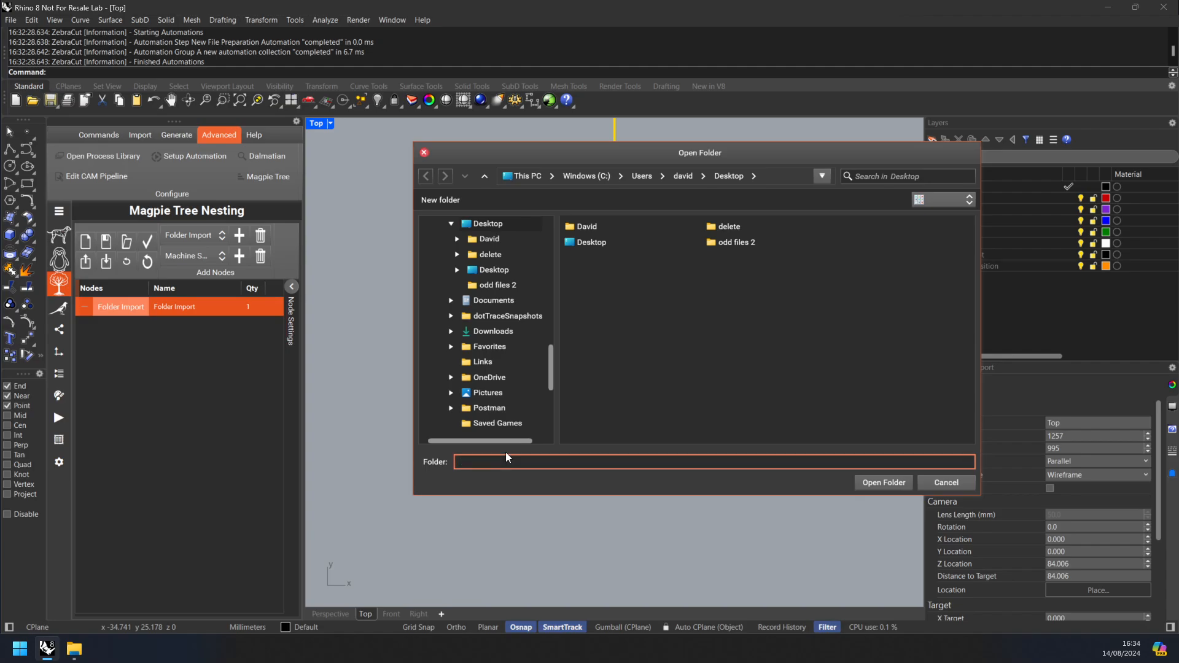
type("D:\\Work\\Cad_Samples\\customers\\saville_row\\Graded Files")
left_click(877, 482)
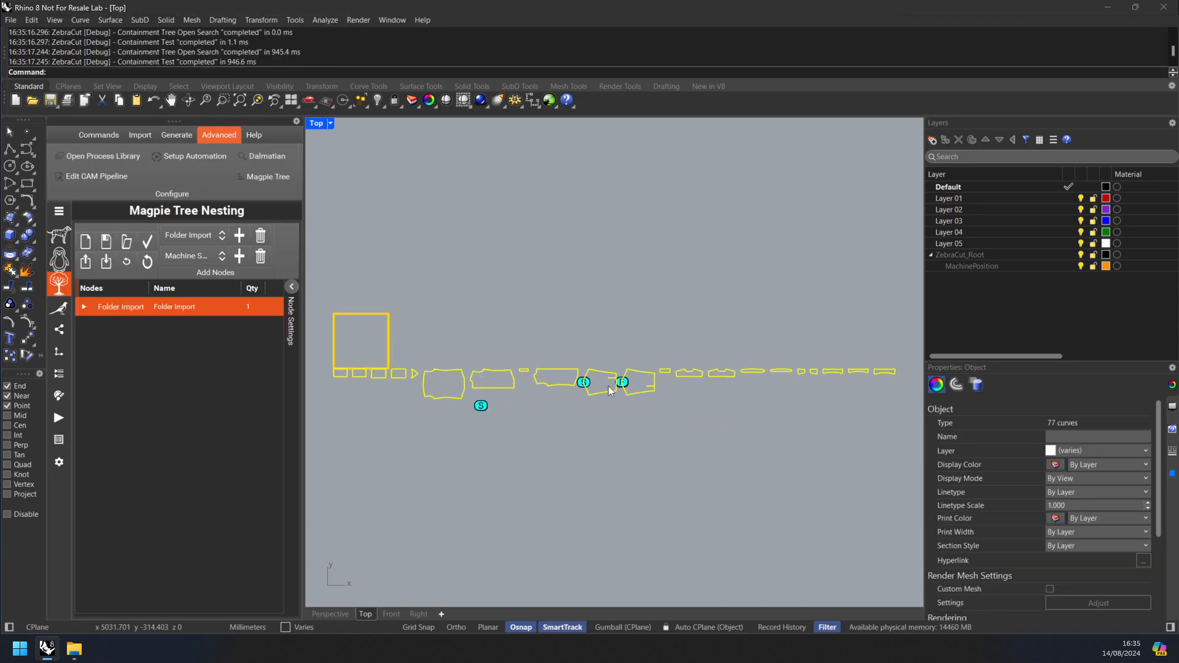
Step: Delete the two crossed open curves lying below the large imported pattern pieces
scroll(564, 394, "up", 8)
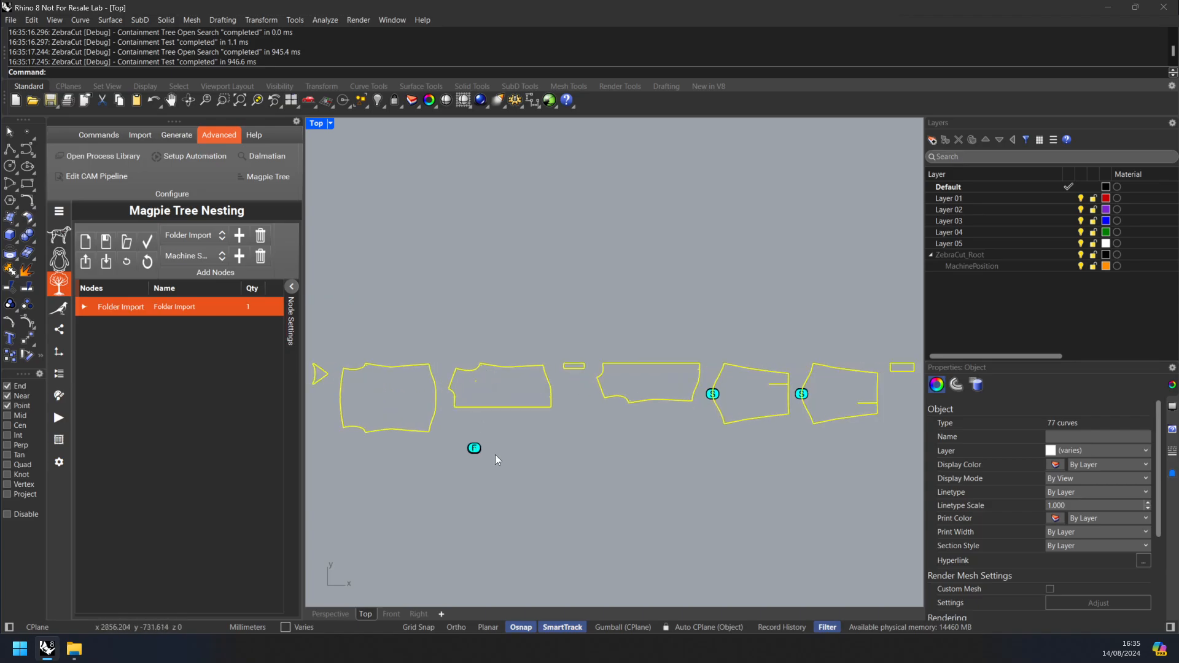
scroll(496, 367, "up", 5)
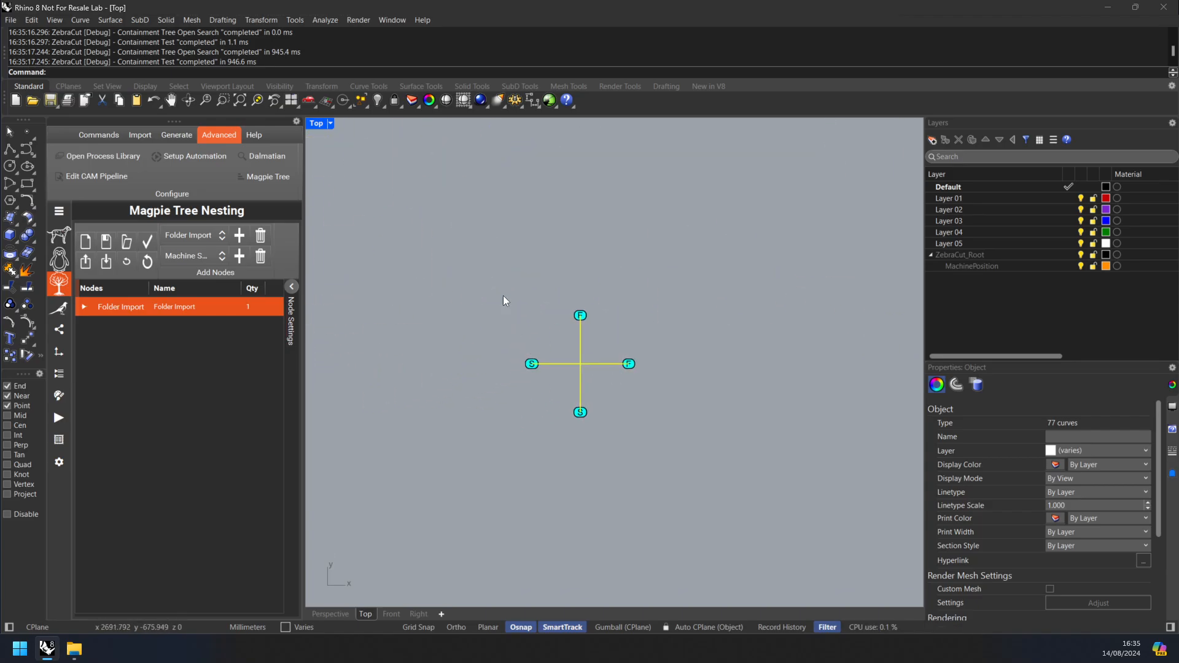
left_click_drag(467, 261, 673, 441)
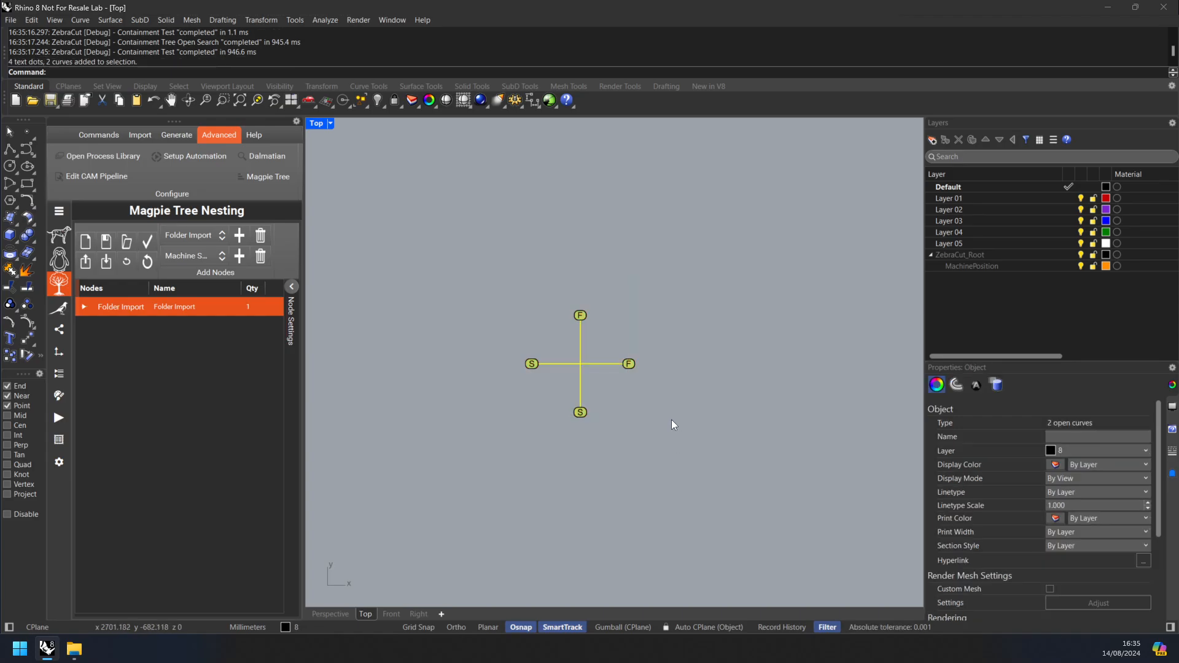
key("Delete")
Step: Delete the short vertical open curve at the curved edge of the first sleeve piece
scroll(663, 405, "down", 5)
scroll(654, 387, "down", 6)
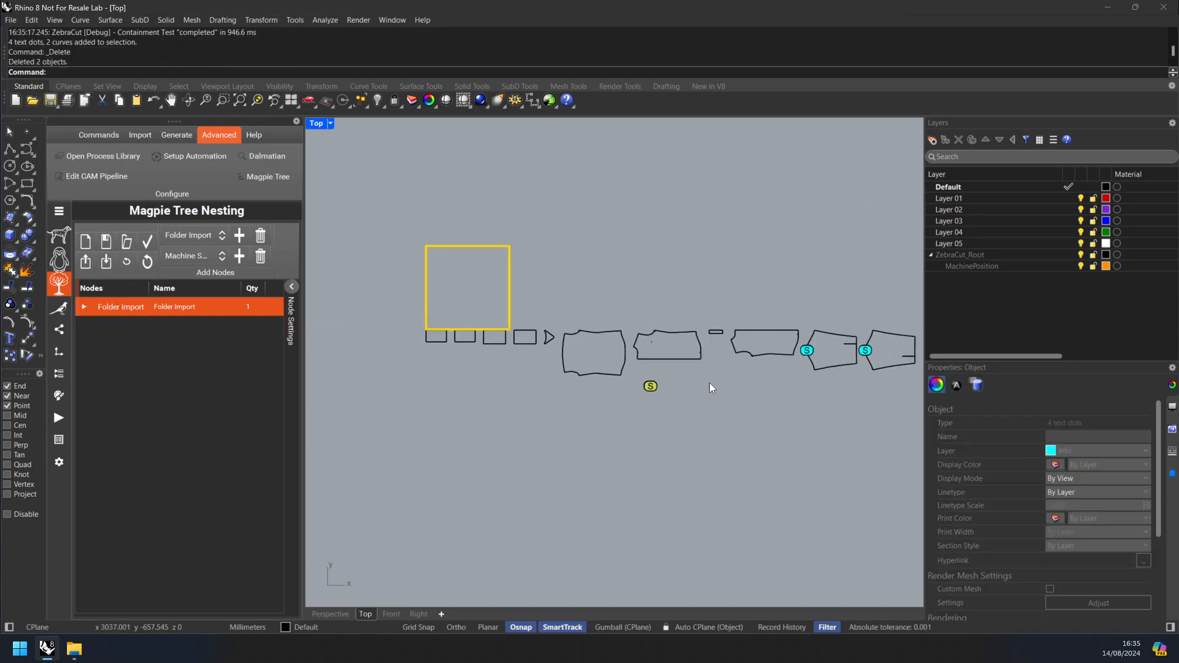
scroll(627, 375, "up", 6)
scroll(556, 274, "up", 10)
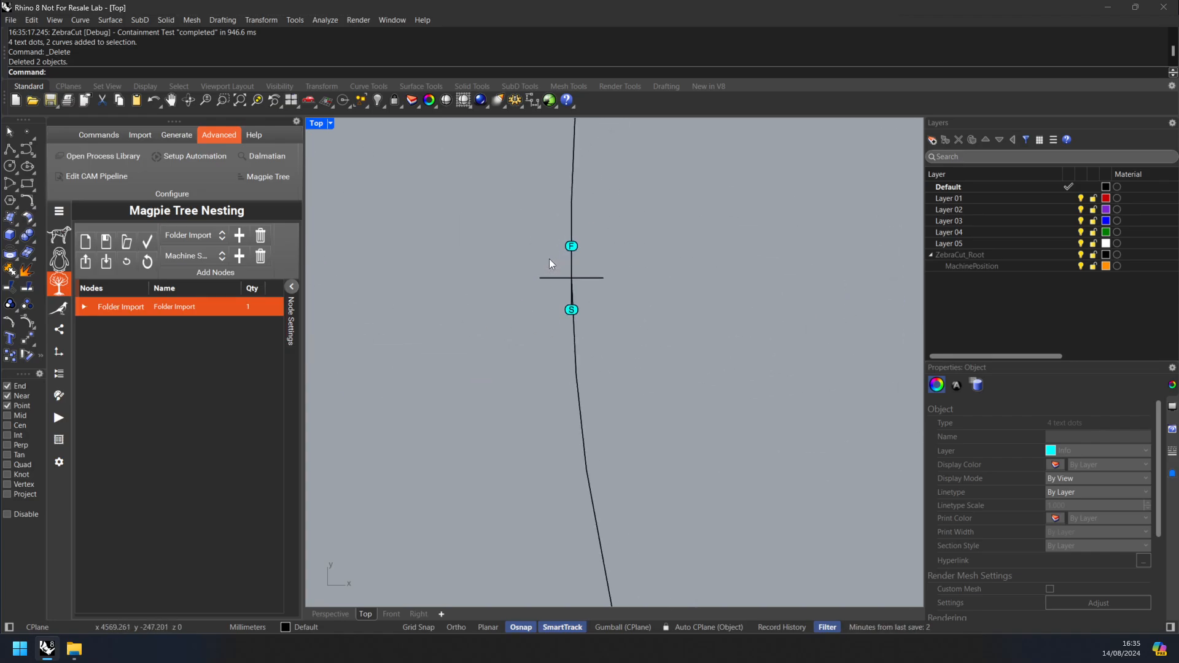
left_click(610, 386)
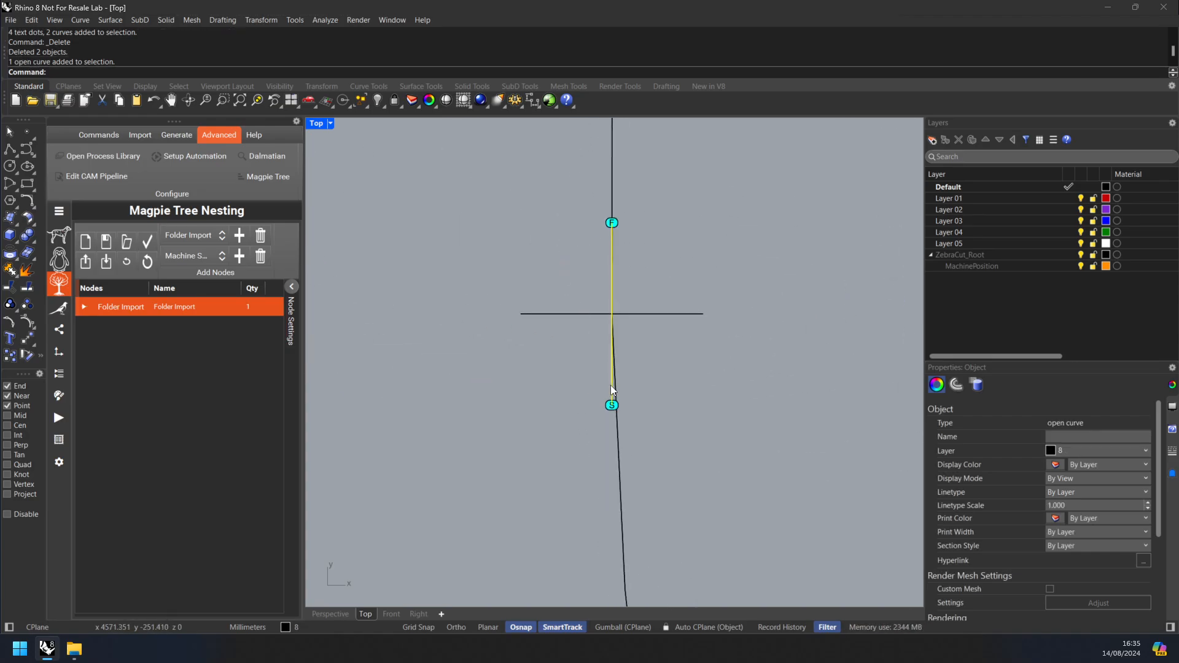
scroll(611, 270, "up", 5)
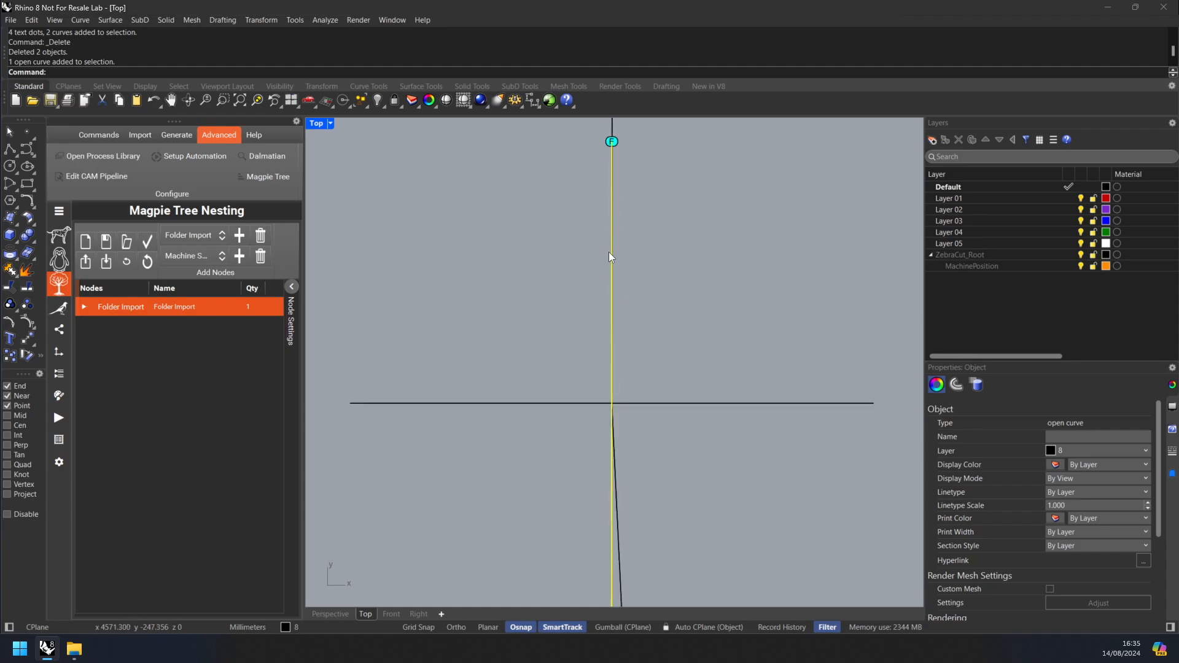
scroll(613, 247, "down", 12)
key("Delete")
Step: Delete the matching vertical open curve at the curved edge of the second sleeve piece
scroll(622, 289, "down", 10)
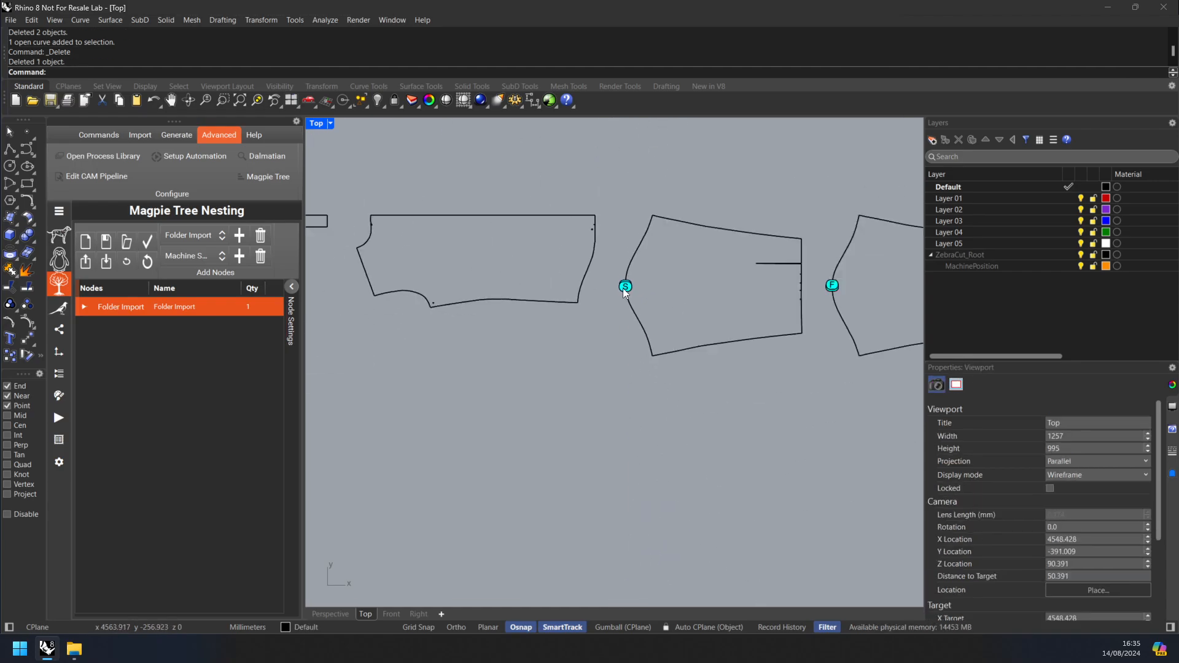
scroll(586, 285, "up", 12)
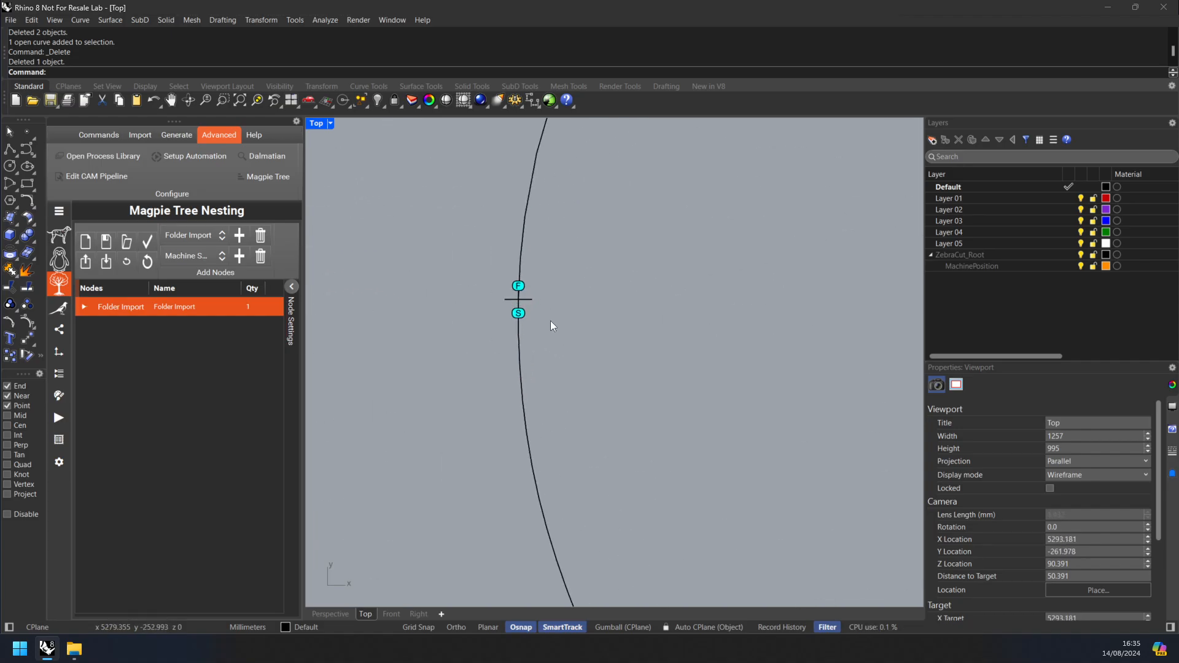
left_click(440, 136)
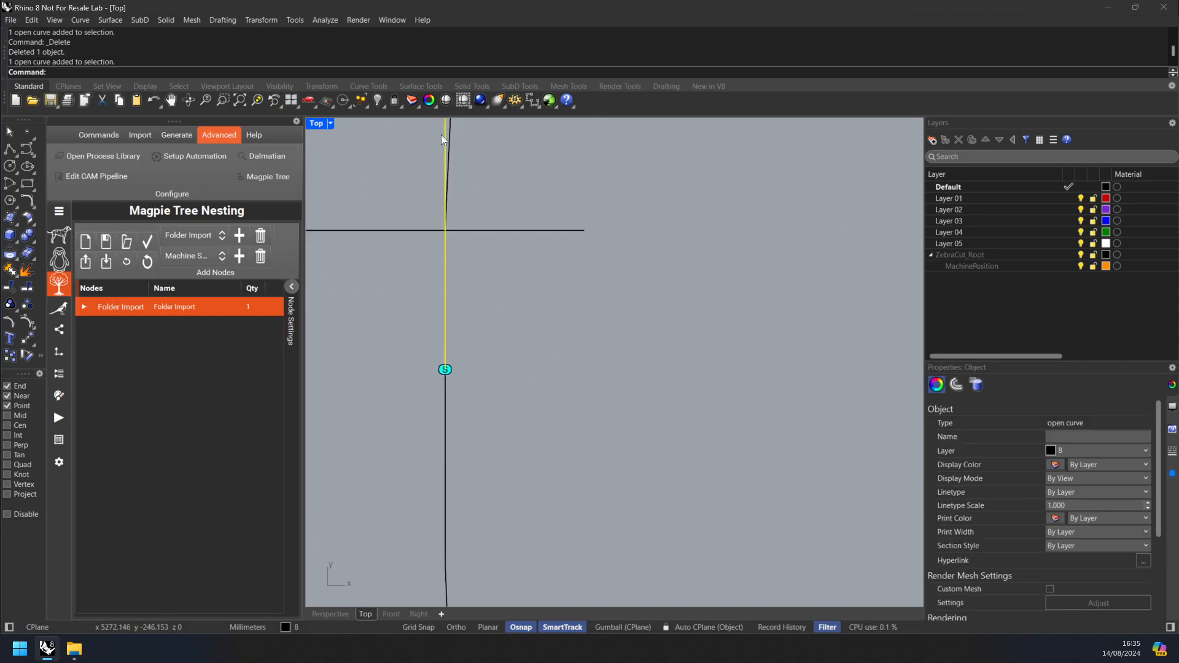
key("Delete")
Step: Clear the remaining S and F marker dots from the imported pattern pieces
scroll(480, 310, "down", 8)
scroll(481, 308, "down", 8)
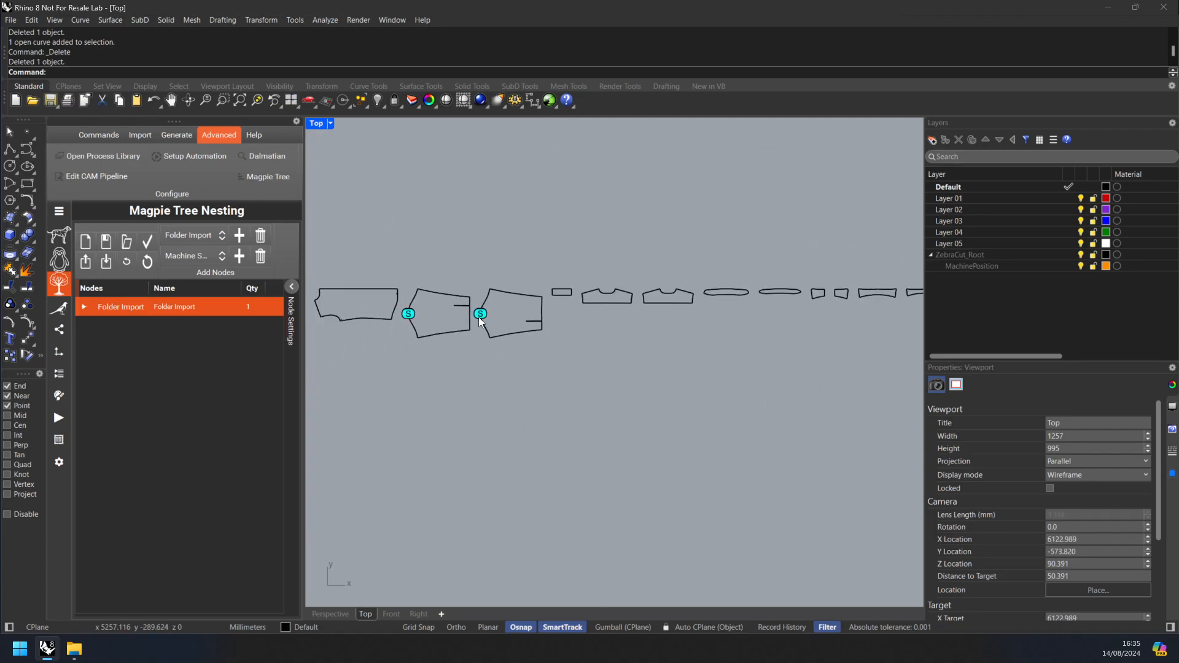
left_click(100, 135)
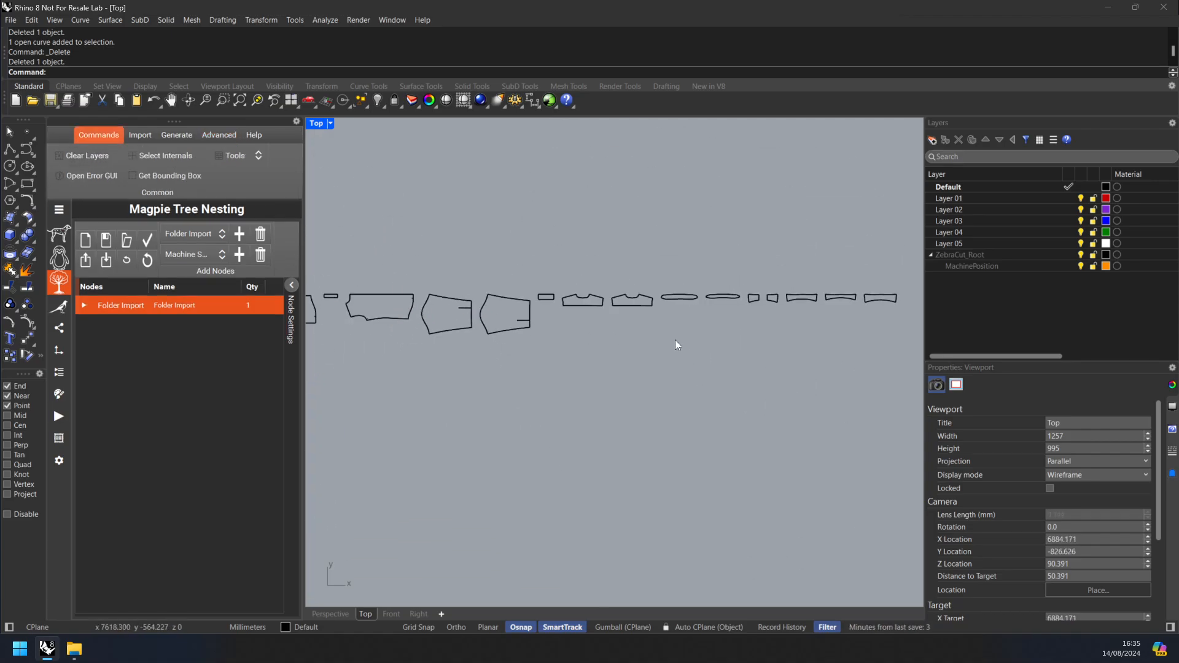
scroll(675, 341, "down", 3)
scroll(525, 312, "down", 4)
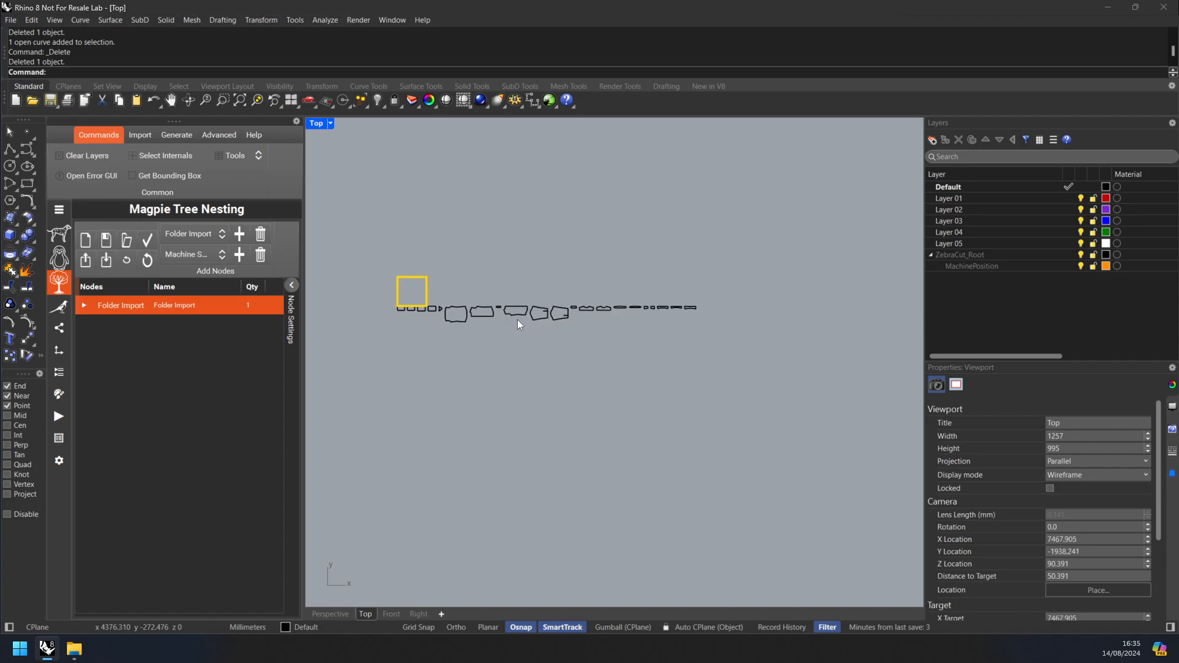
Step: Expand the Folder Import node and inspect the 6BSP98_DCF_R_ and 6SLIMTM_DTF_ pieces in the viewport
left_click(83, 305)
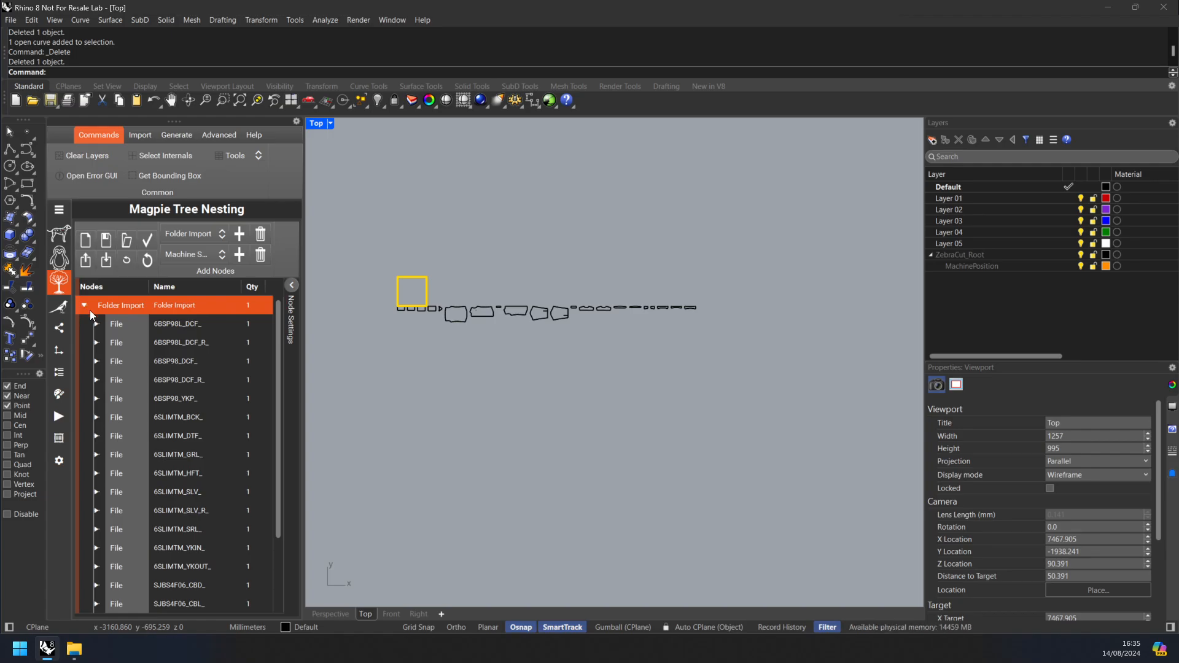
left_click(174, 386)
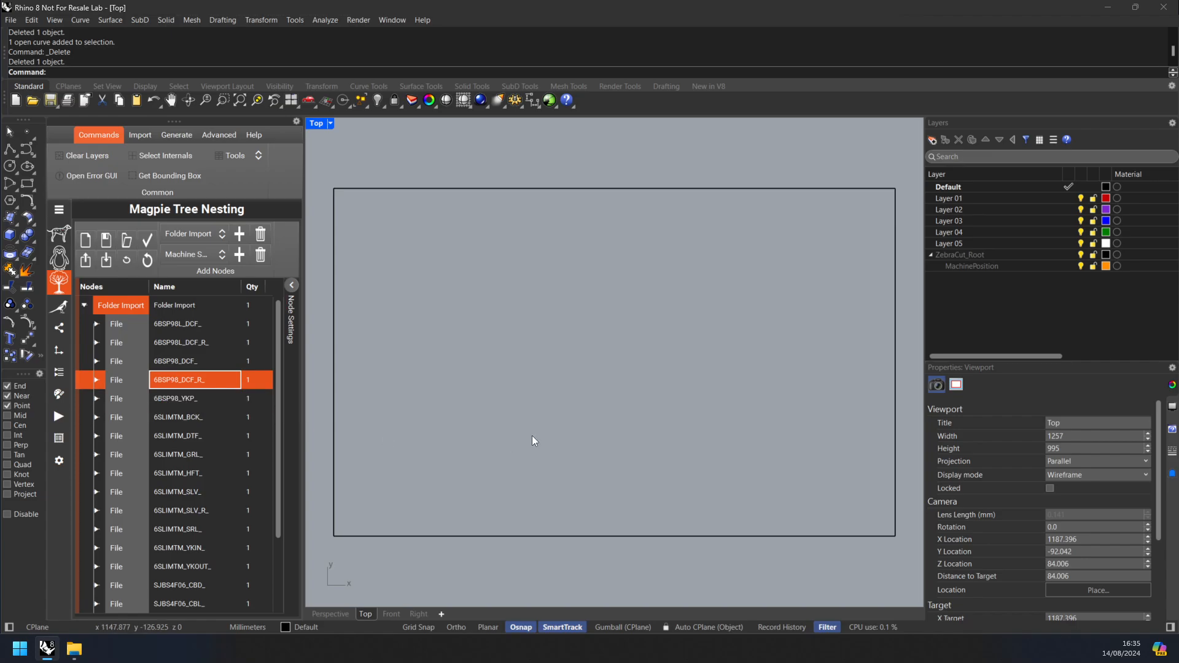
scroll(532, 436, "down", 5)
left_click(234, 448)
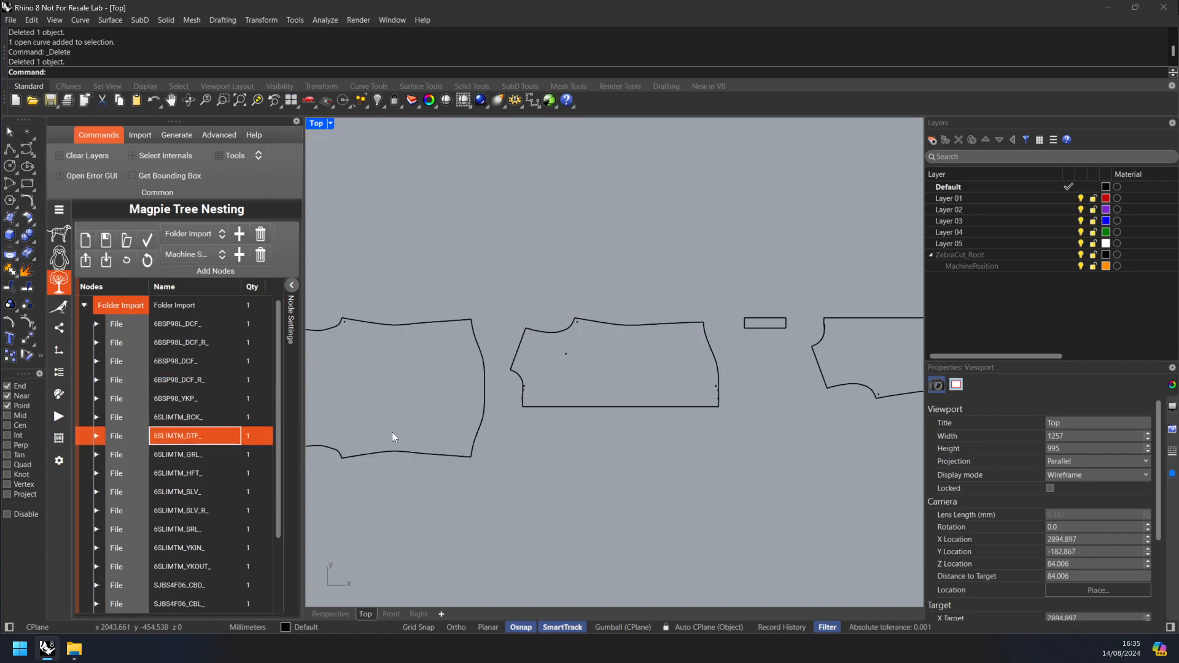
Step: Set the quantity of the 6SLIMTM_HFT_ file to 3
left_click(209, 470)
left_click(249, 471)
left_click(250, 472)
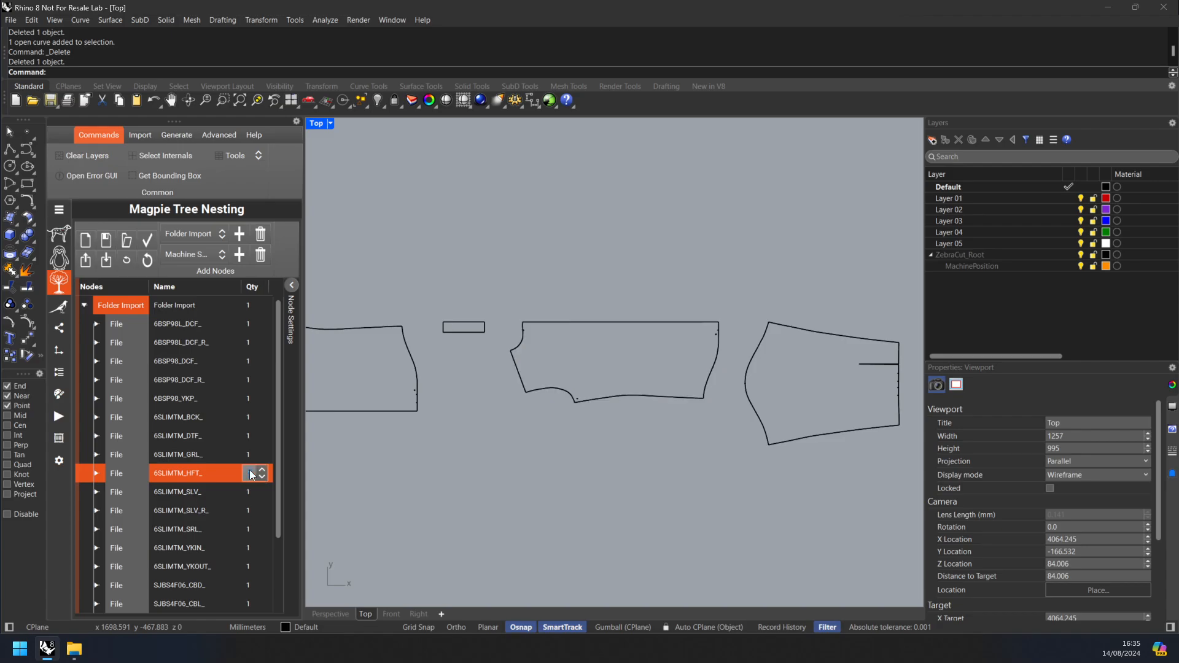
left_click(258, 470)
left_click(257, 470)
left_click(209, 470)
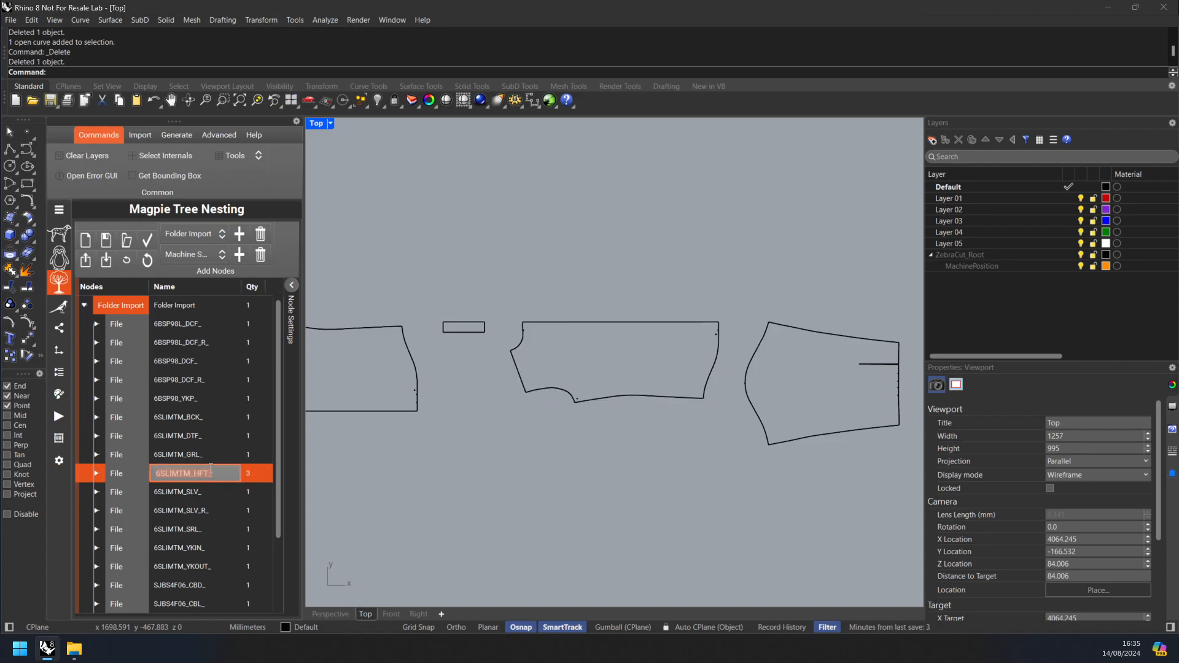
left_click(210, 470)
Step: Try a quantity of 3 for the 6SLIMTM_SLV_ file, restoring it to 1
left_click(246, 497)
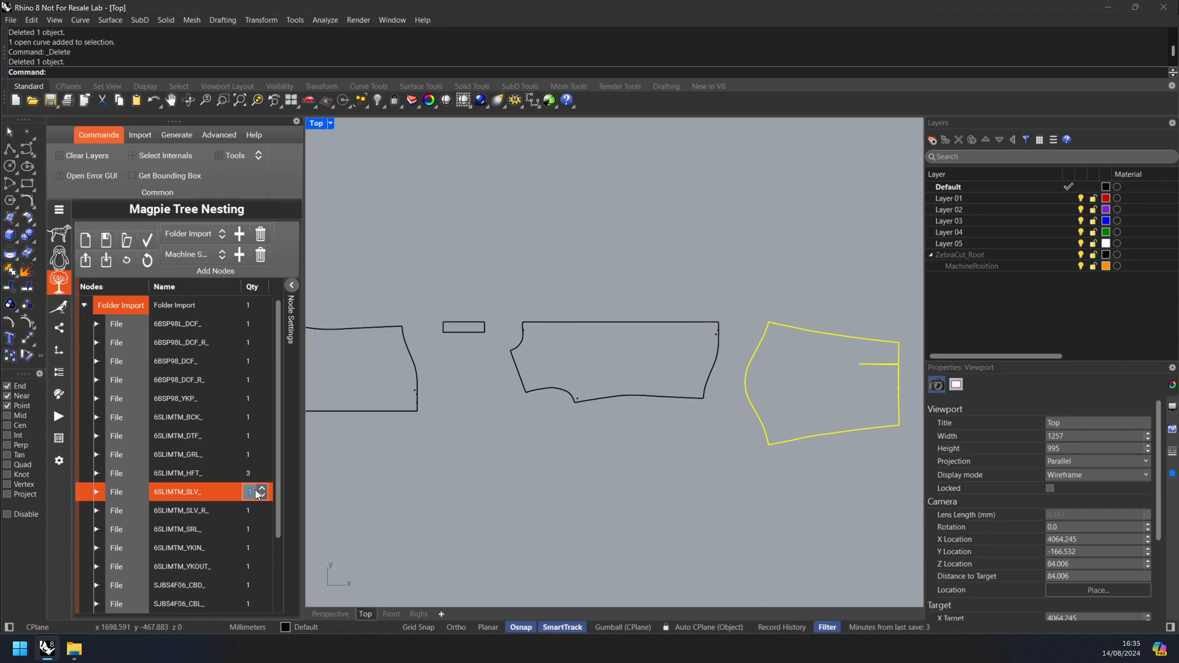
left_click(256, 493)
left_click(259, 492)
left_click(259, 491)
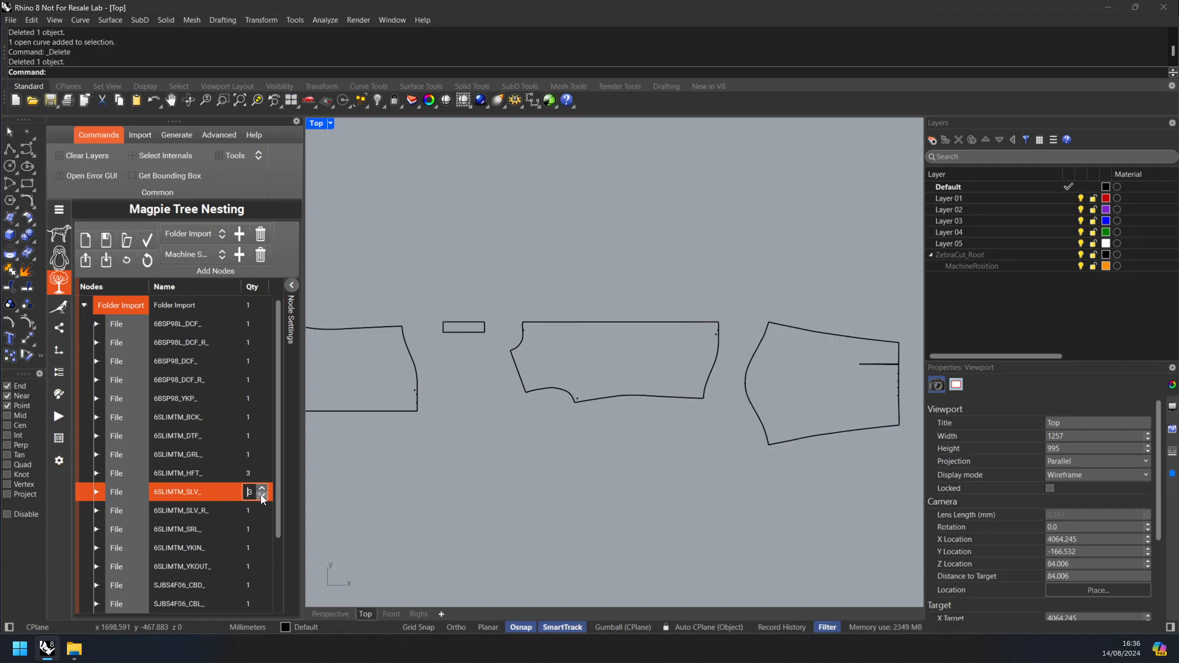
left_click(260, 495)
left_click(261, 496)
left_click(202, 475)
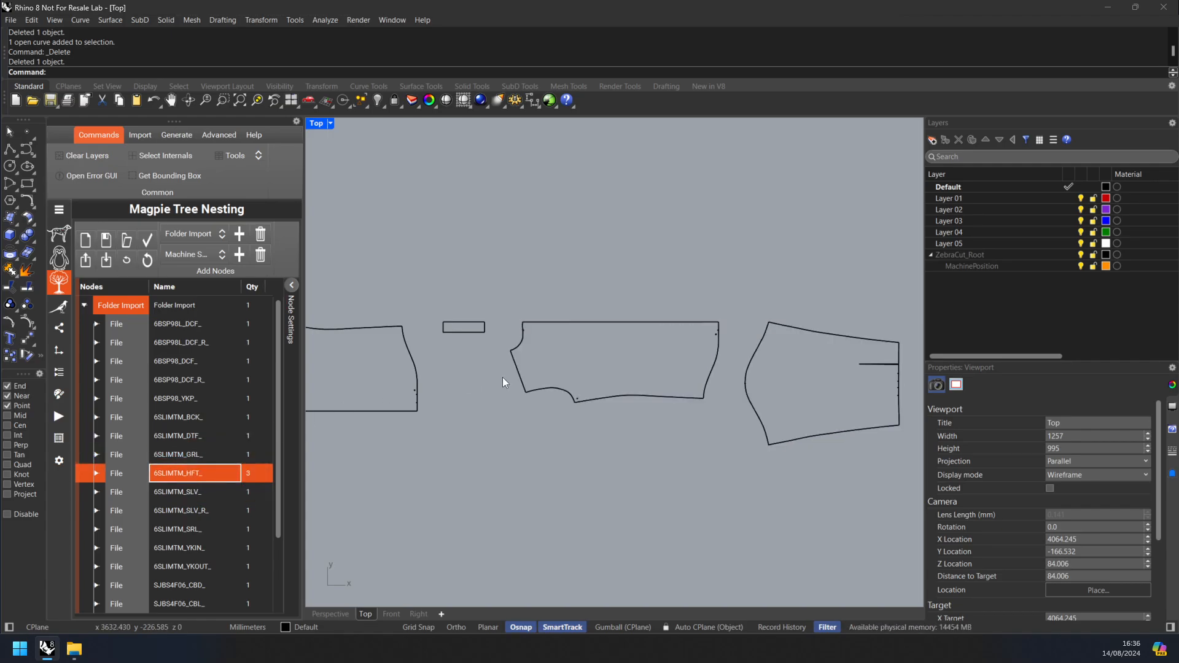
Step: Look over the imported pattern pieces and collapse the Folder Import node's file list
scroll(529, 392, "down", 5)
left_click(149, 323)
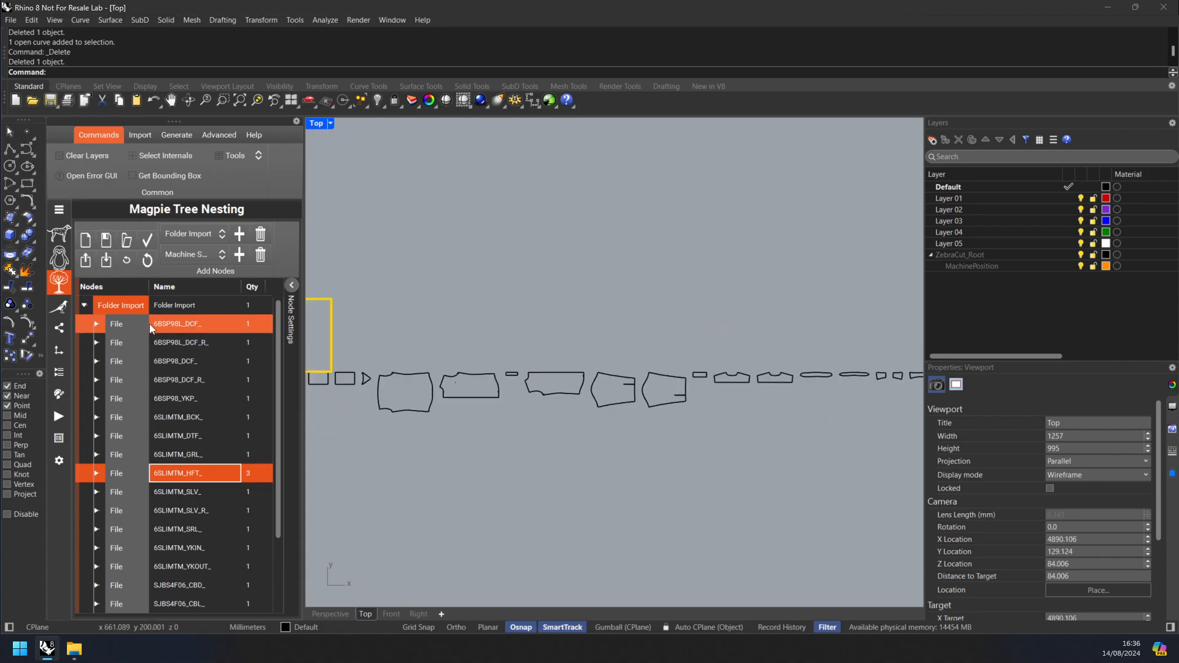
left_click(95, 311)
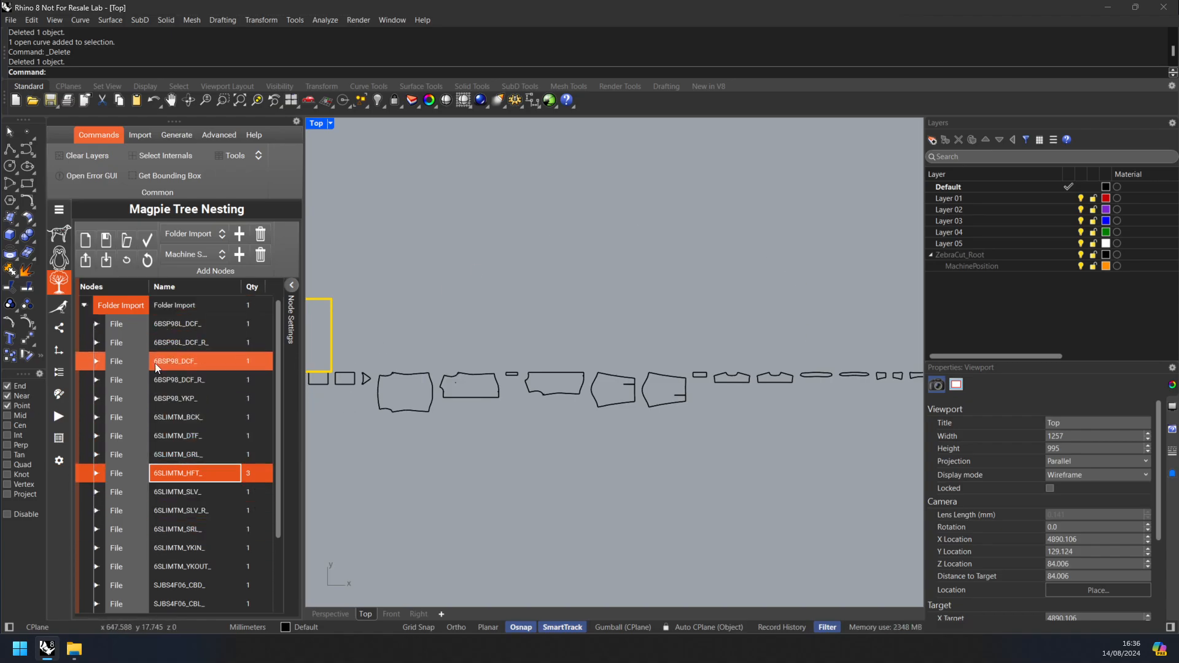
left_click(84, 304)
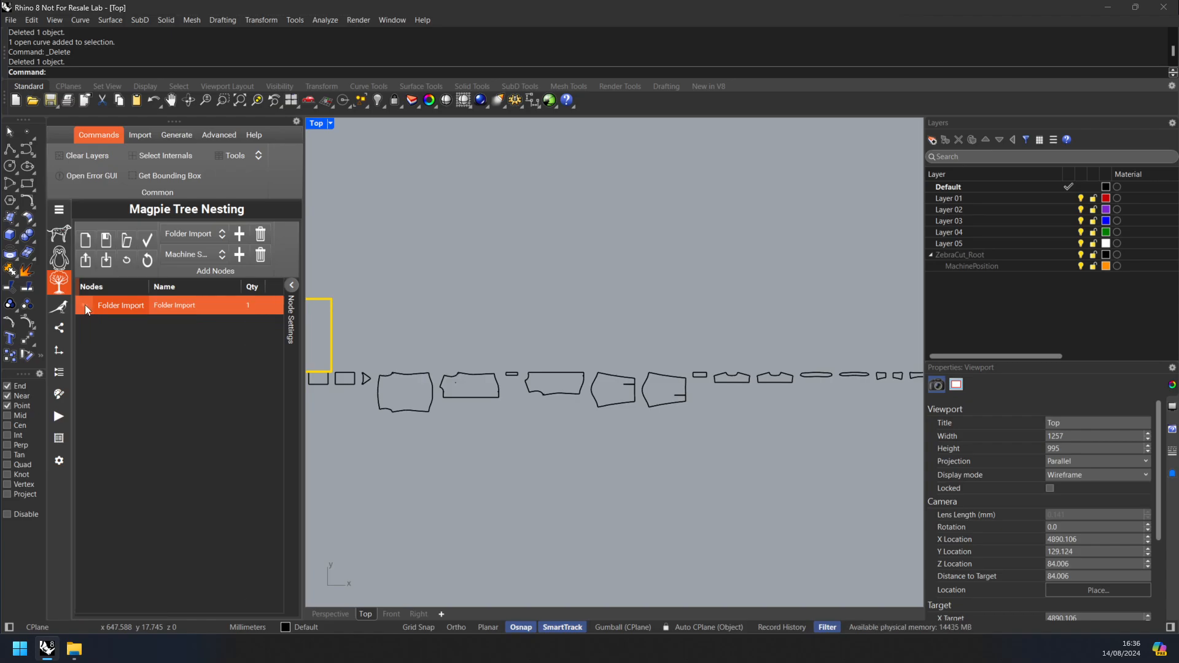
left_click(188, 259)
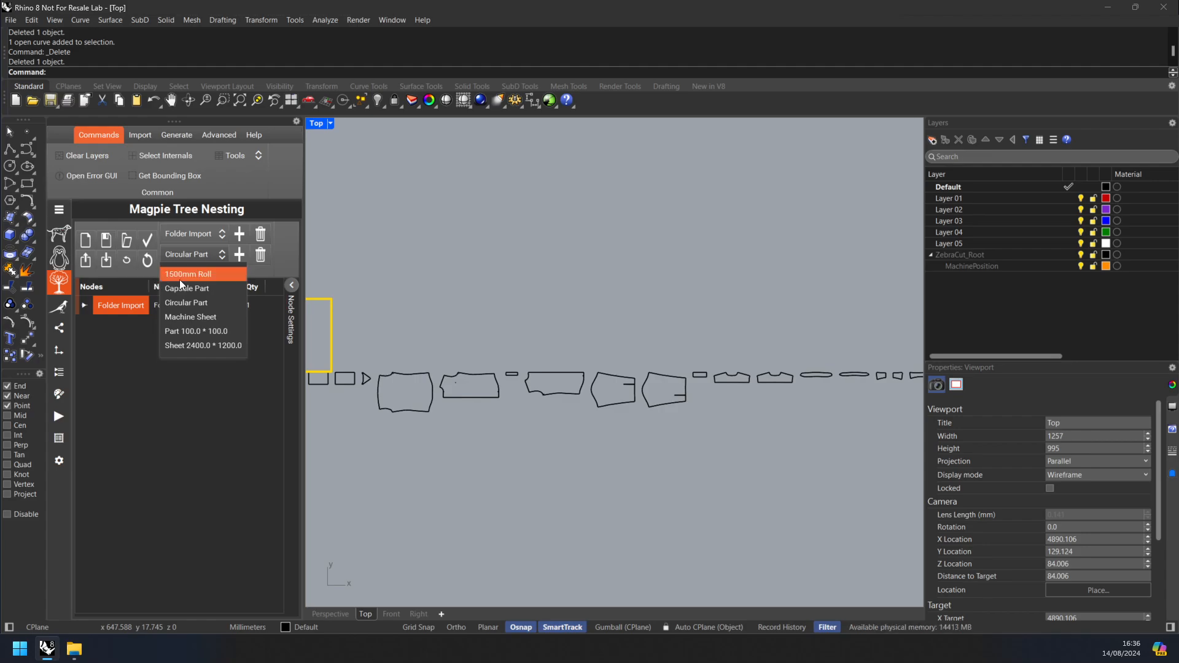
left_click(140, 289)
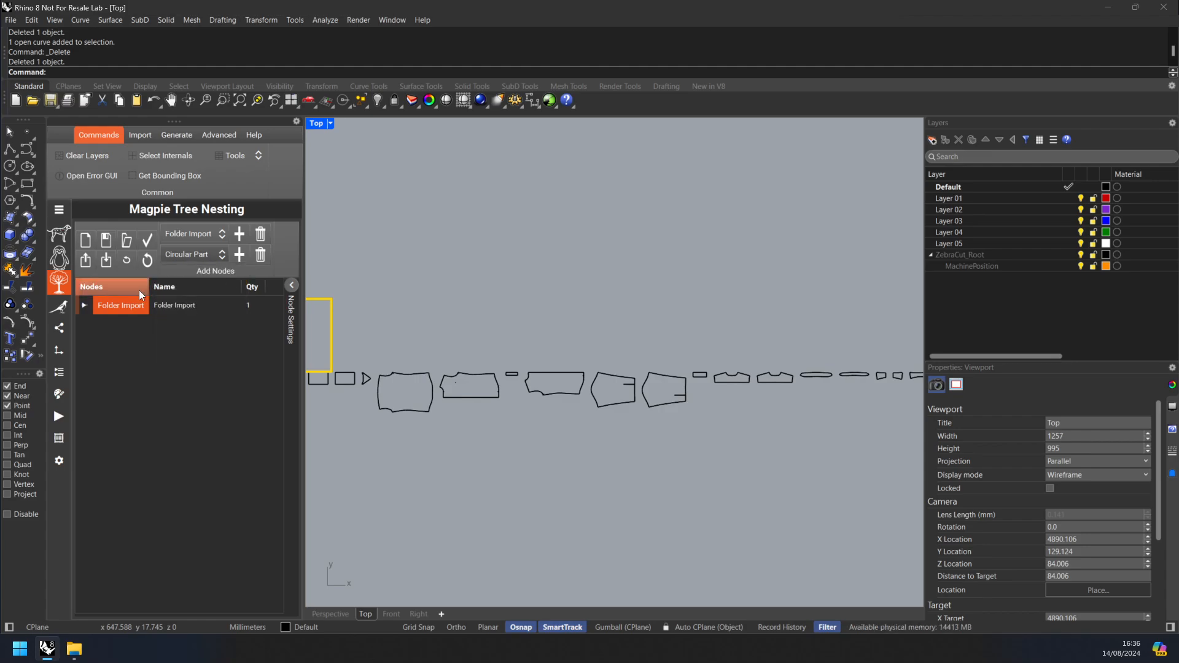
left_click(106, 263)
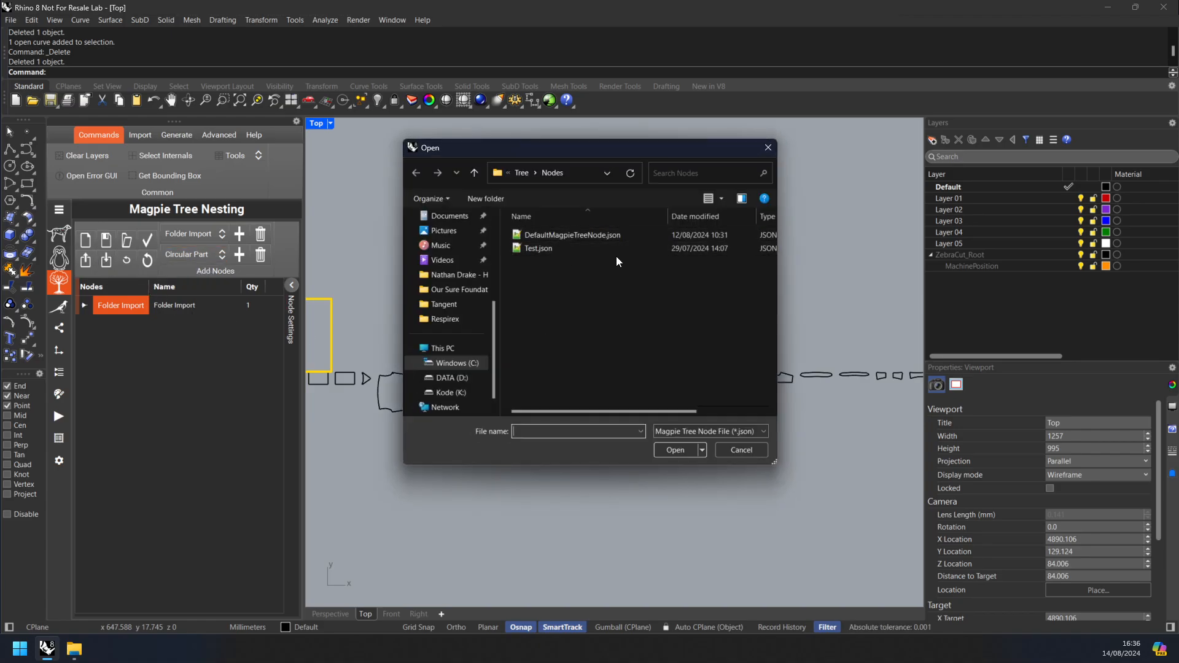
left_click(749, 447)
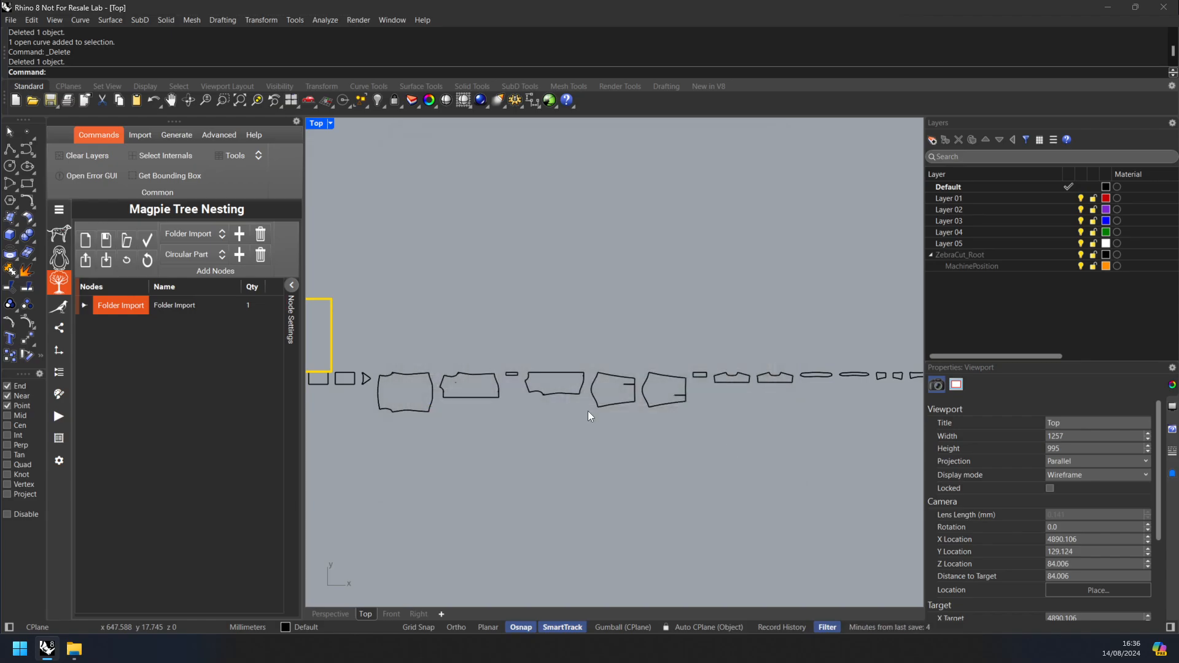
Step: Add a 2400 × 1200 rectangular sheet node to the nesting tree and check its size in the node settings
left_click(197, 255)
left_click(212, 344)
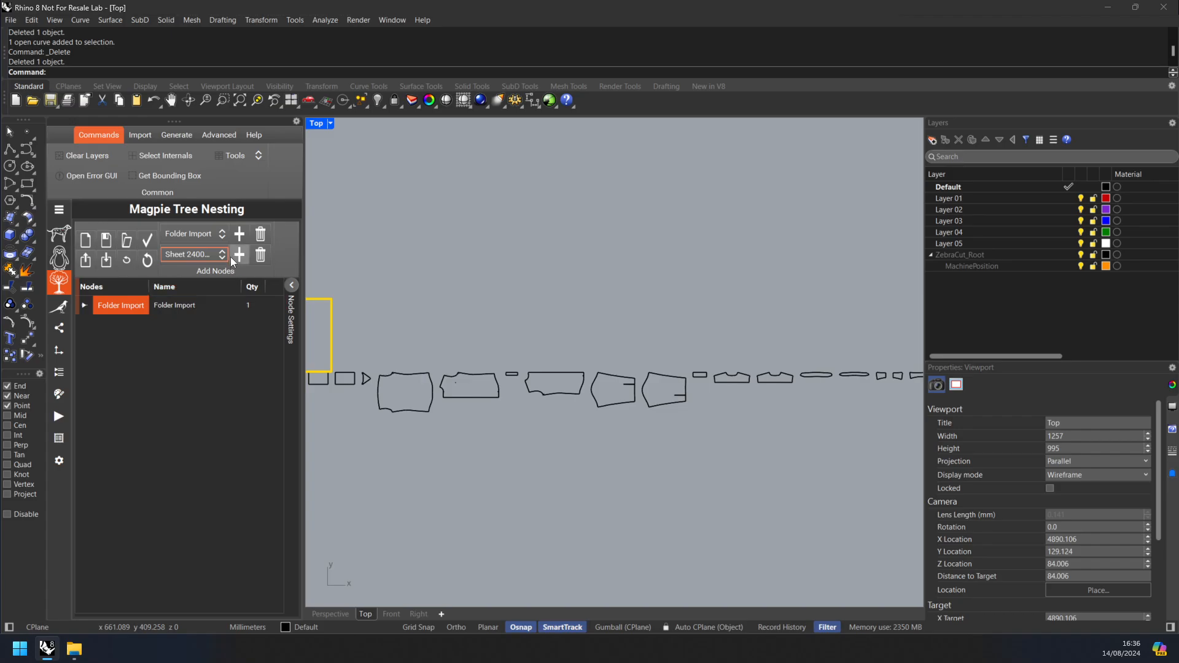
left_click(239, 255)
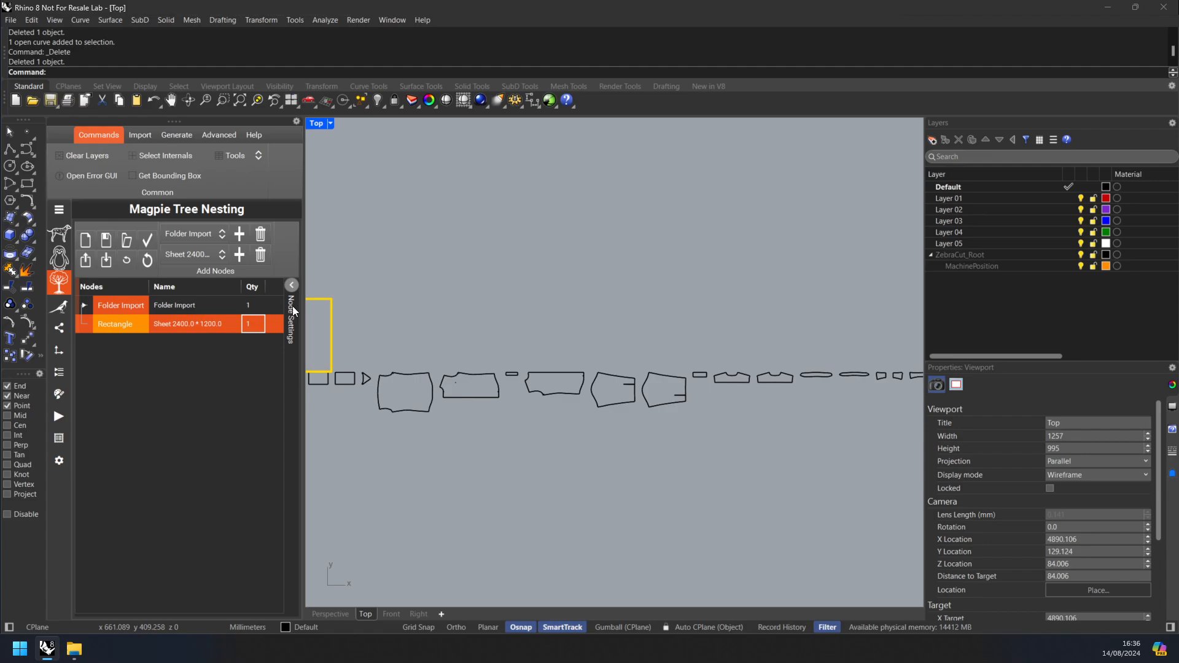
left_click(291, 285)
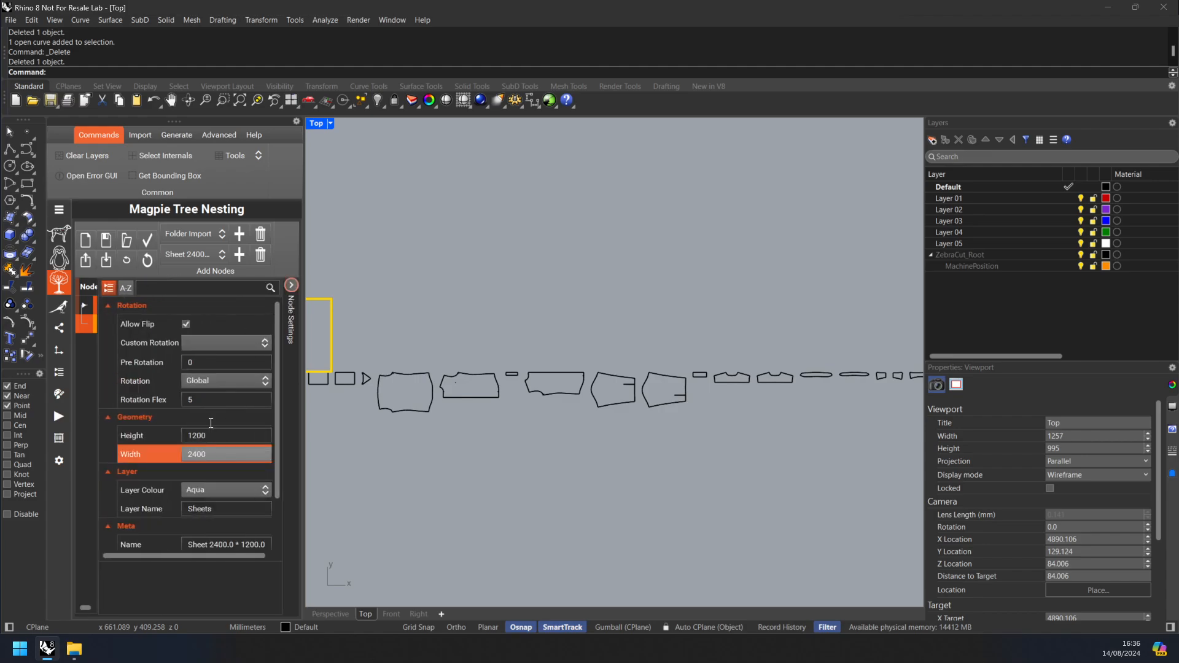
left_click(292, 286)
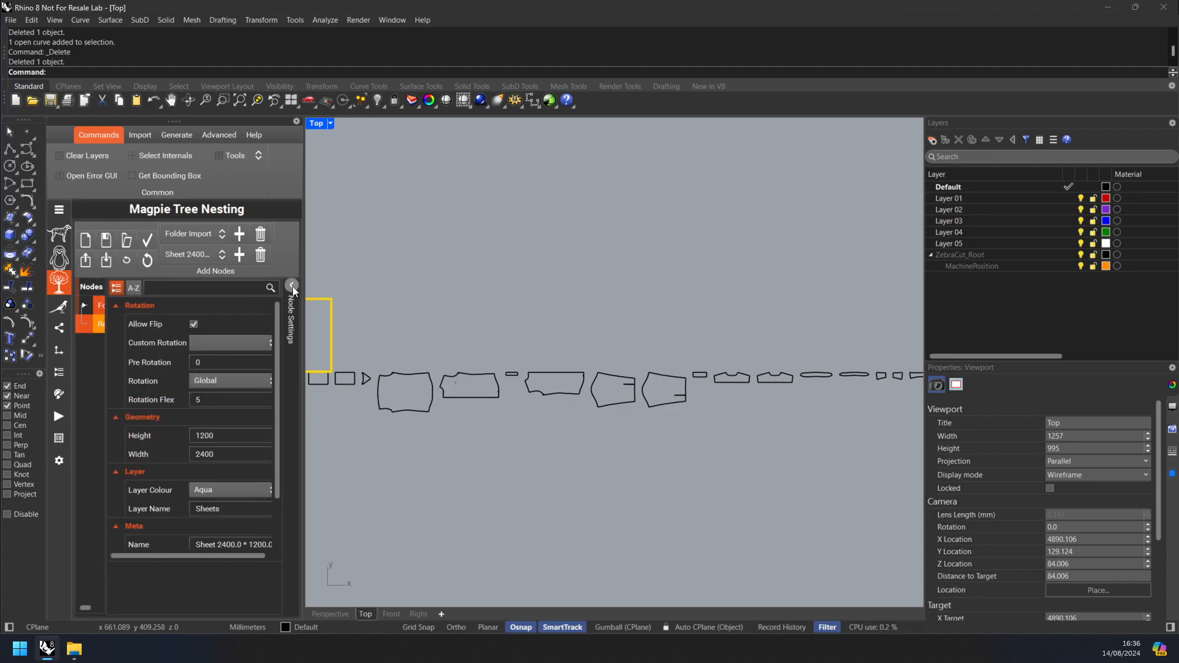
Step: Nest the Magpie Tree parts with the Open House Fixed config, stopping the nesting run once a layout is found
left_click(66, 314)
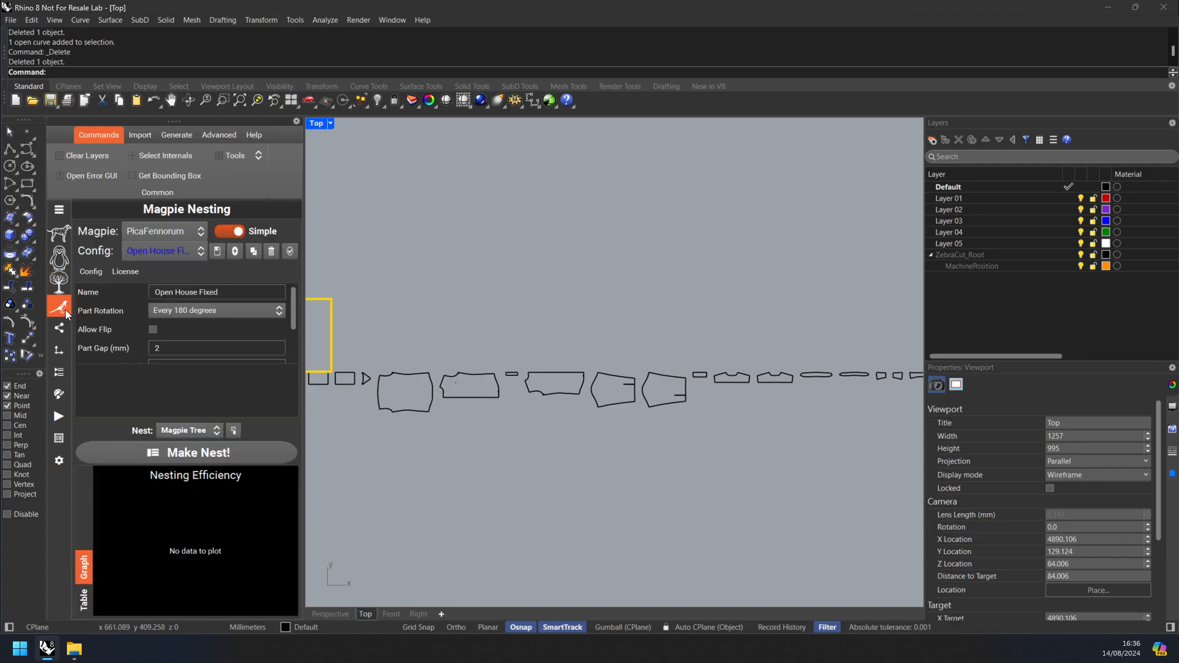
left_click(208, 453)
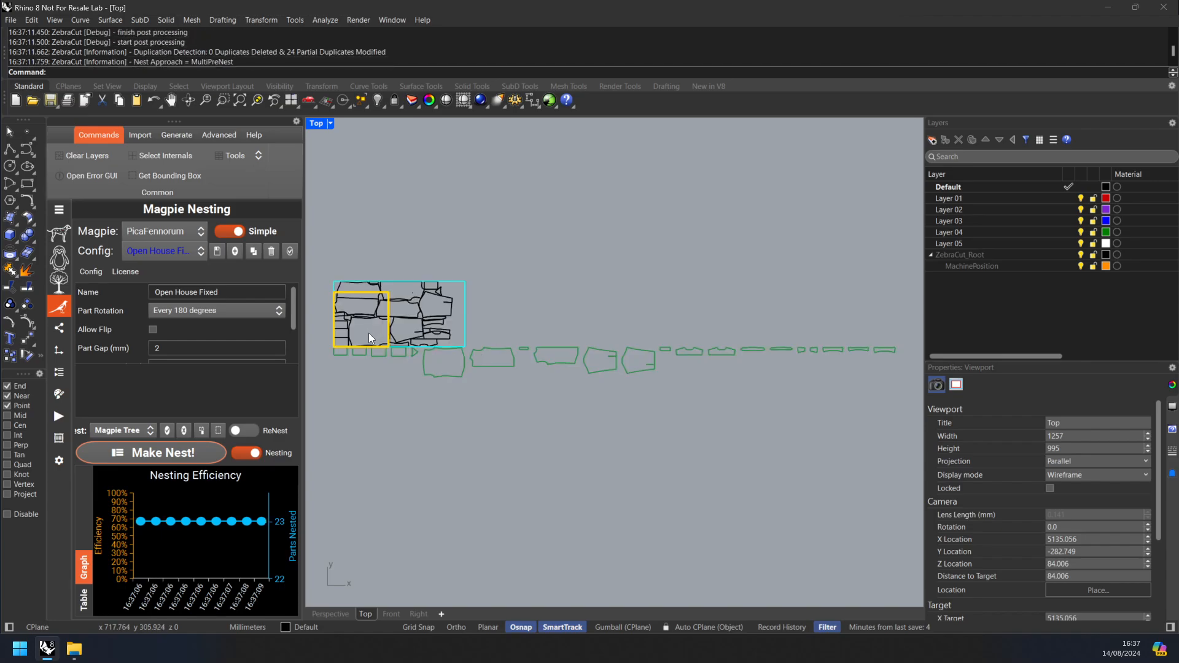
left_click(248, 451)
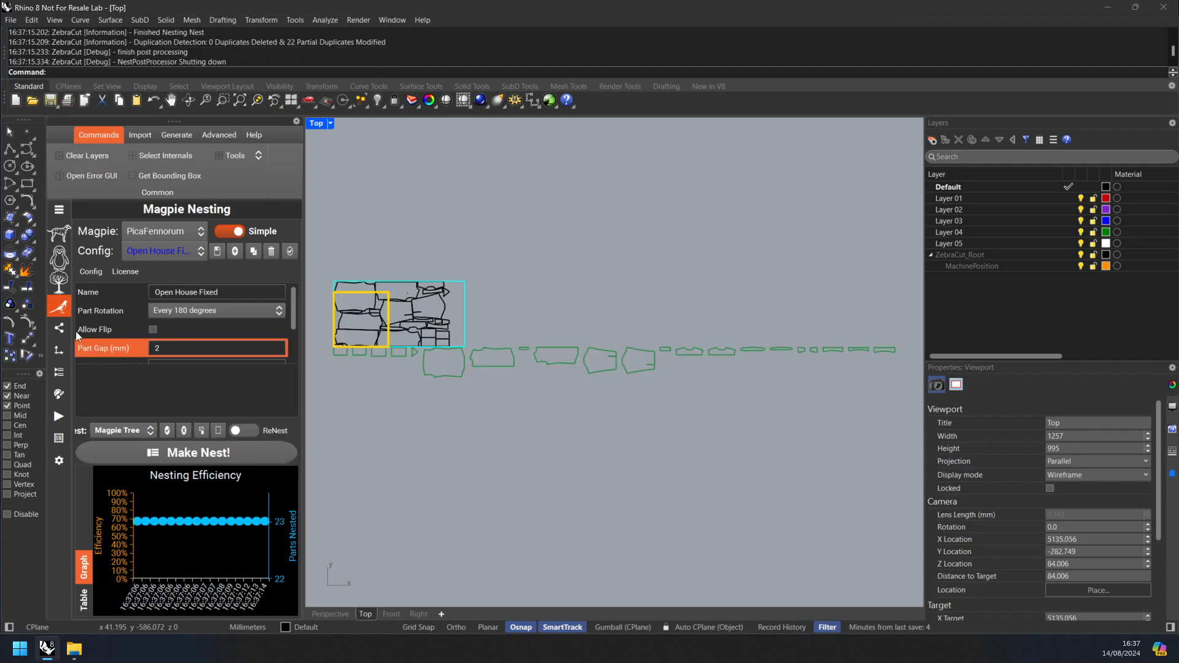
Step: Set the Sheets layer to Ignore in the job layer process configuration
left_click(58, 354)
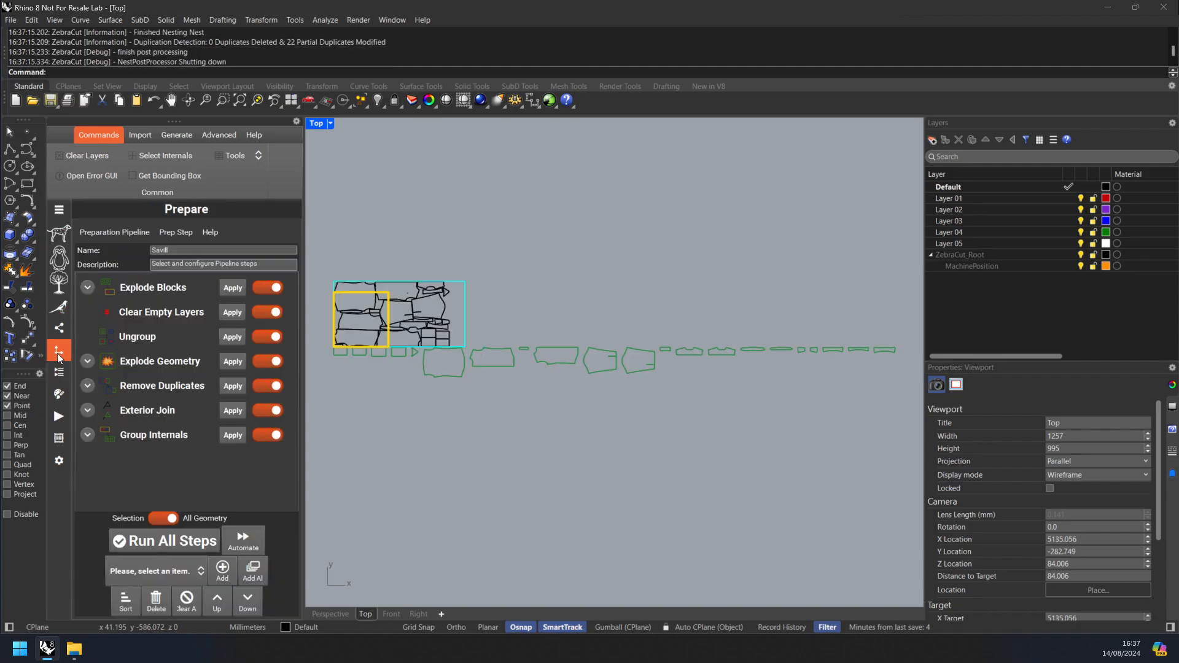
left_click(62, 375)
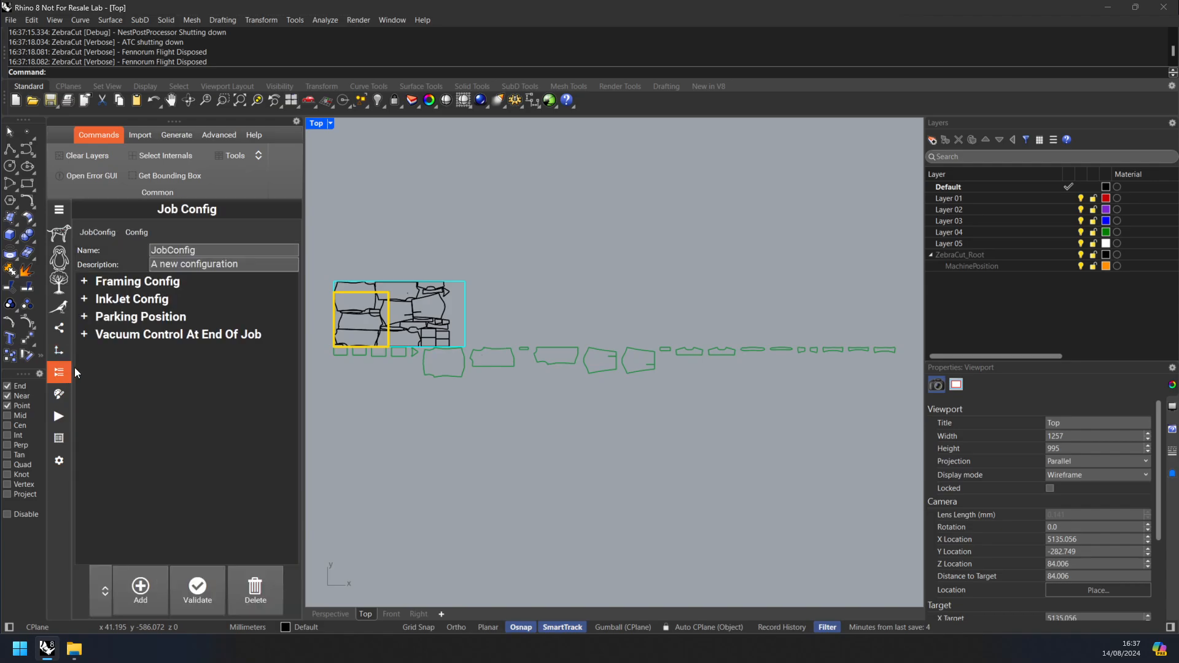
left_click(59, 394)
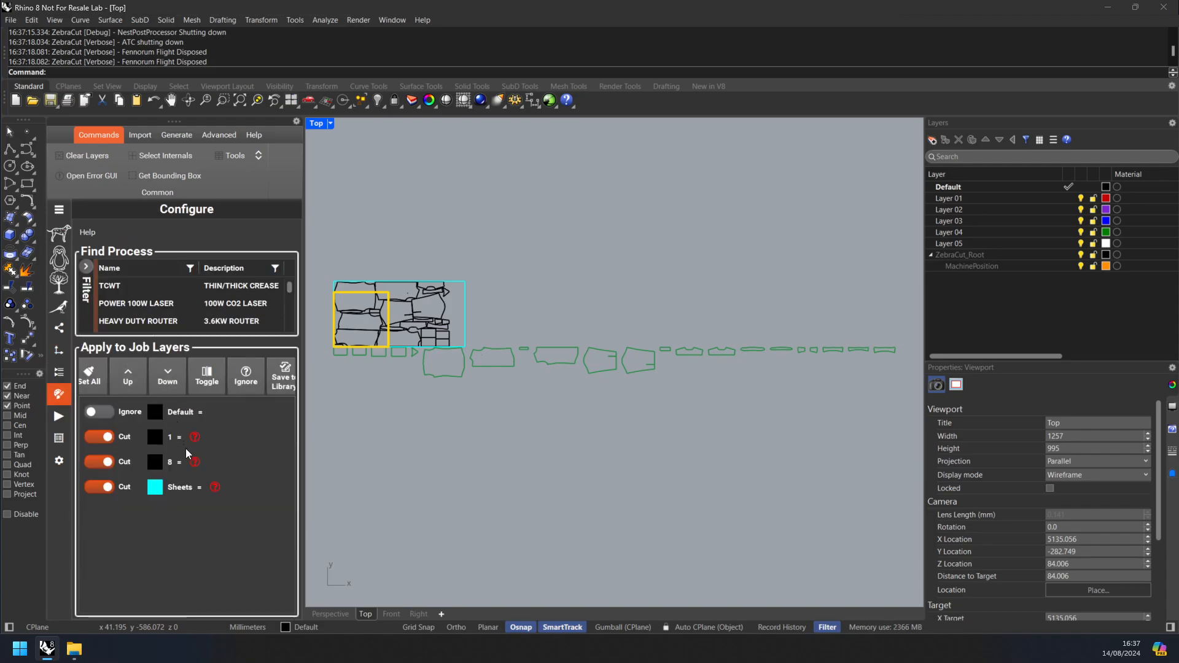
left_click(92, 488)
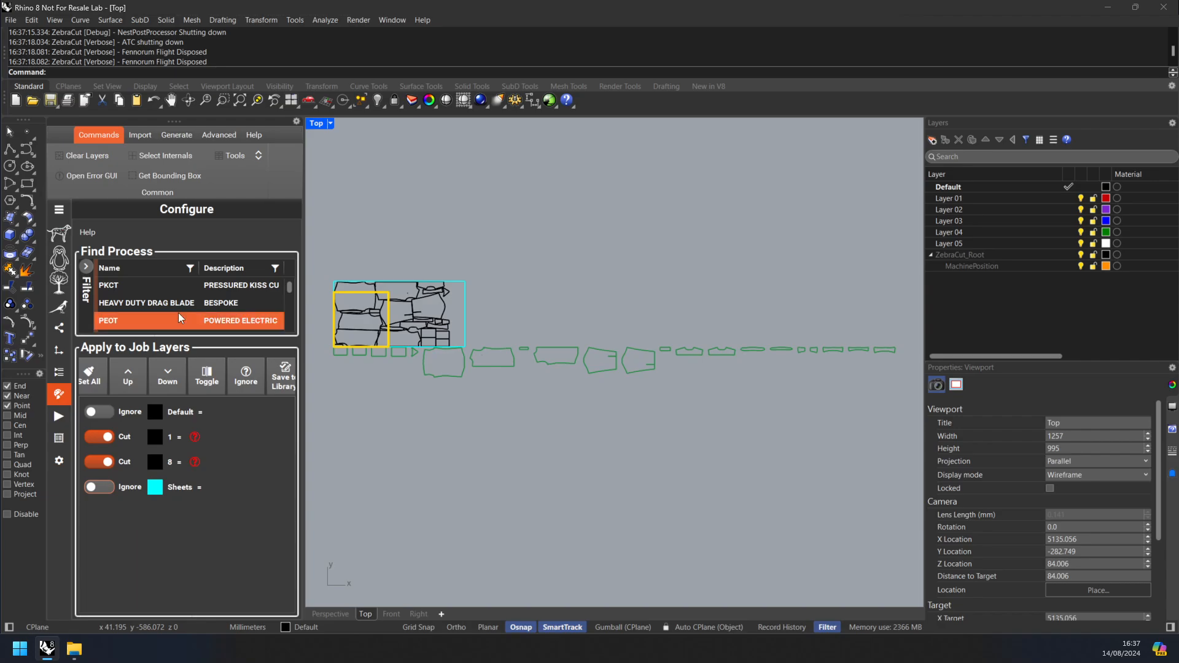
Step: Assign the Inkjet PEN process to layer 8 and the SDBT drag blade process to layer 1
scroll(178, 312, "down", 4)
scroll(188, 312, "down", 3)
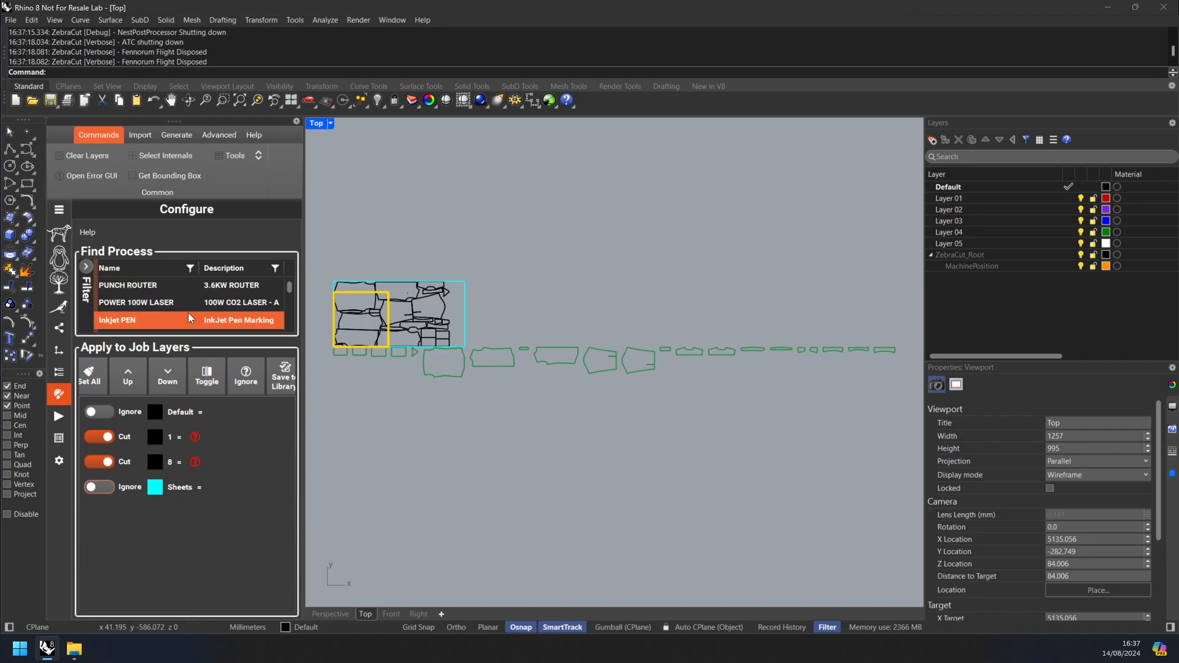
left_click(189, 315)
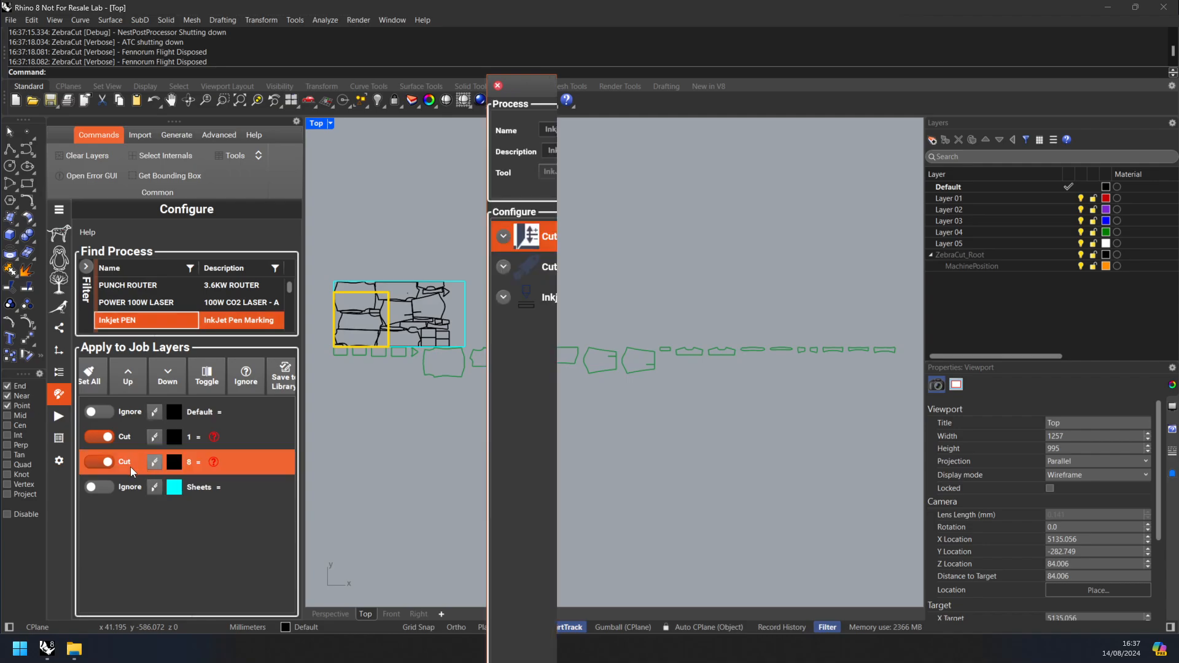
left_click(148, 465)
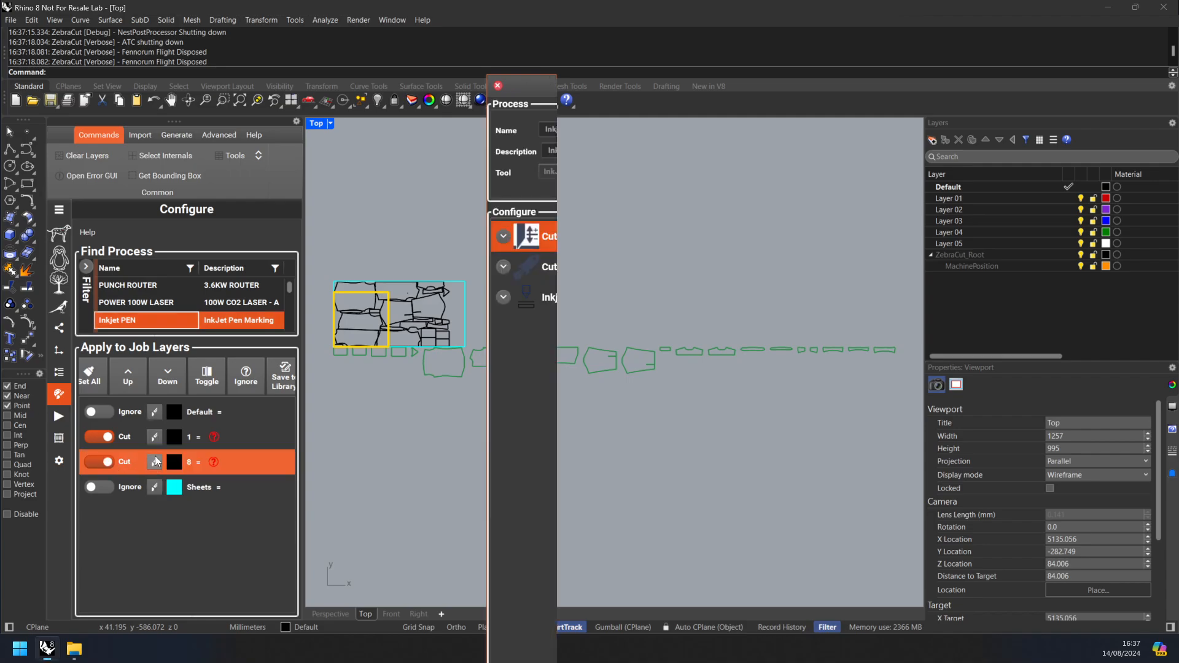
left_click(171, 317)
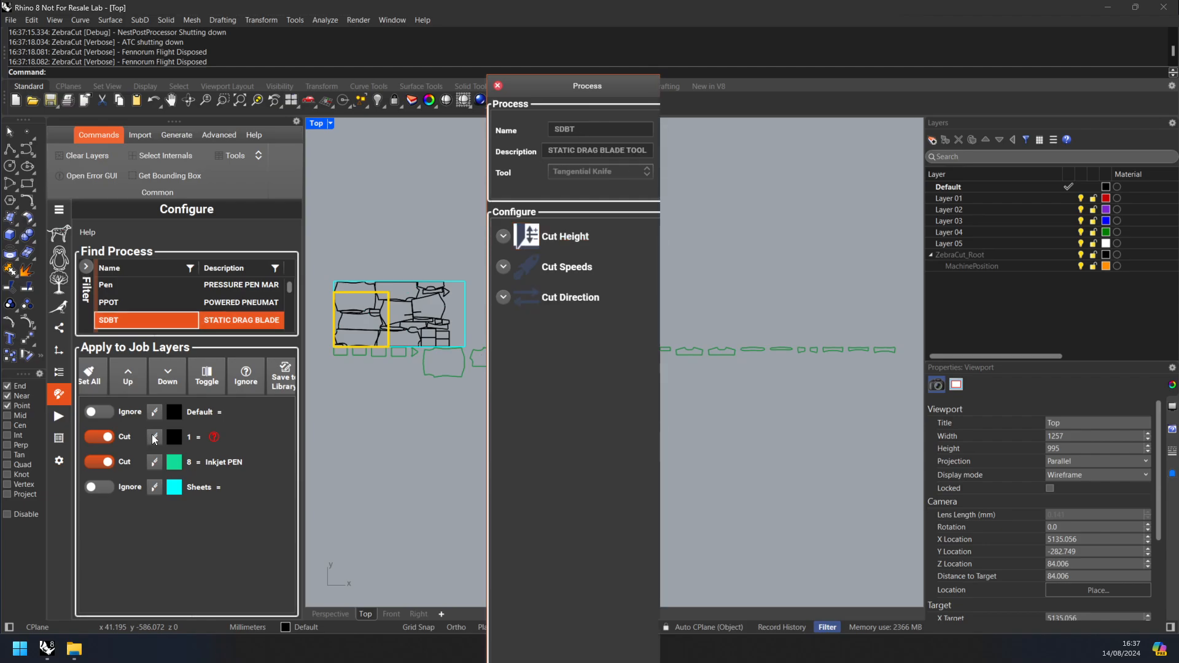
left_click(154, 437)
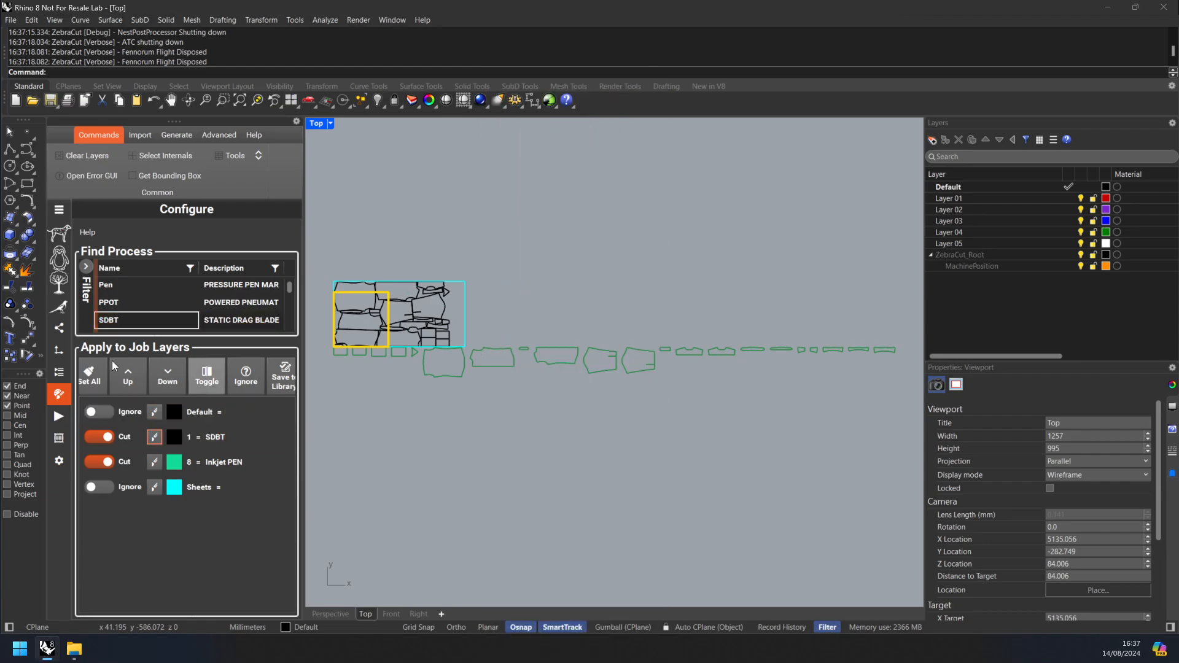
Step: Try to generate a precise gCode preview for the selected nested parts
left_click(62, 416)
right_click_drag(434, 341, 495, 344)
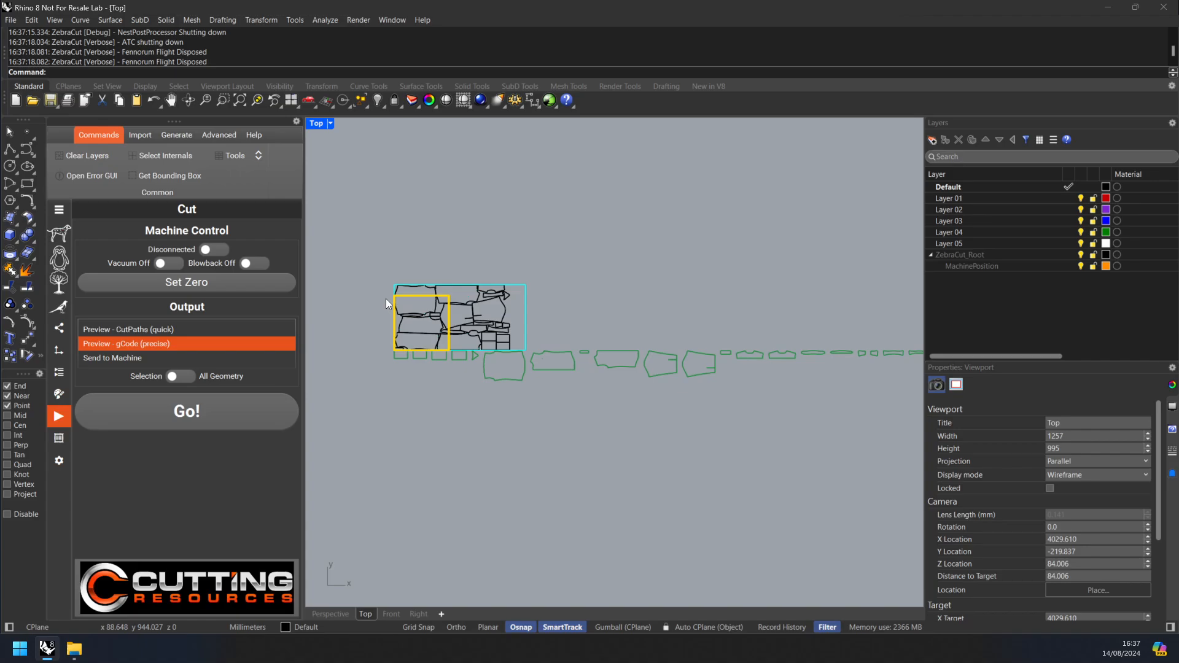
scroll(386, 298, "up", 4)
left_click_drag(350, 239, 576, 378)
scroll(576, 378, "up", 2)
left_click_drag(343, 226, 584, 387)
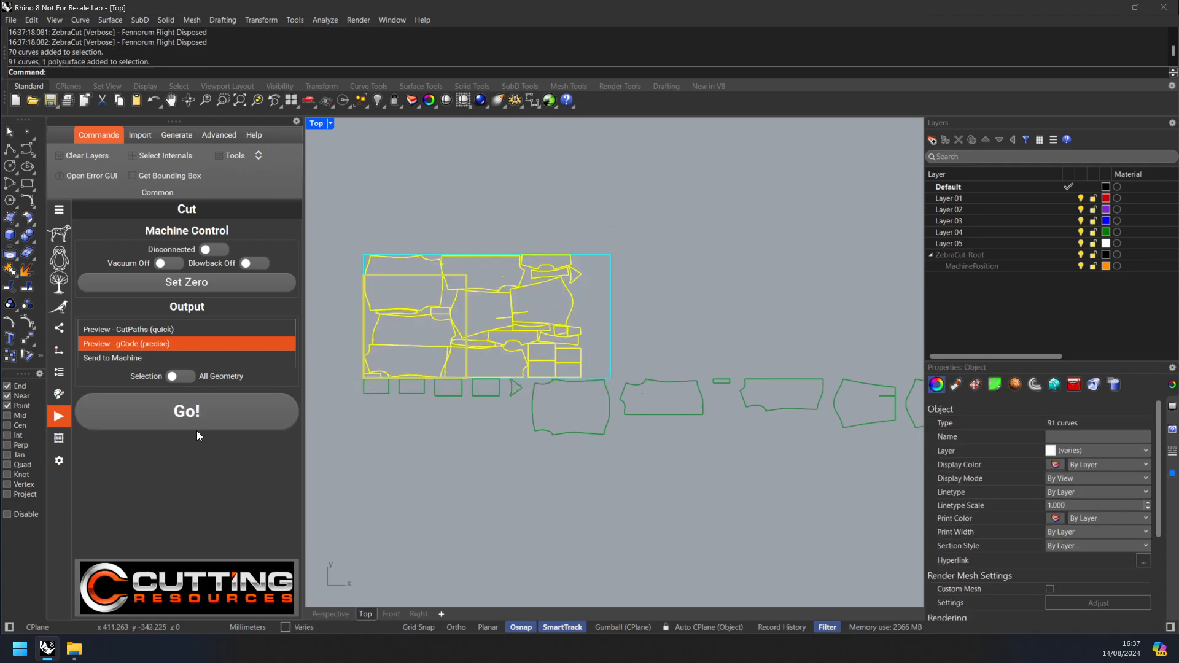
left_click(187, 418)
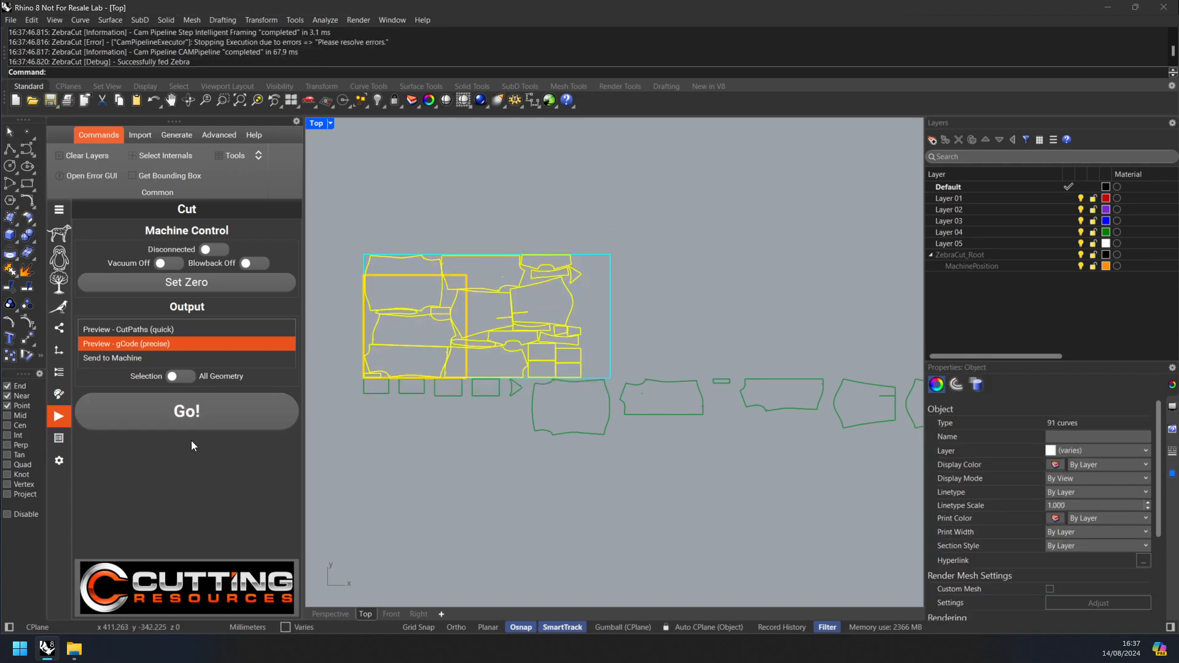
Step: Clear the selection and examine the nested parts against the machine bed outline
scroll(412, 356, "up", 2)
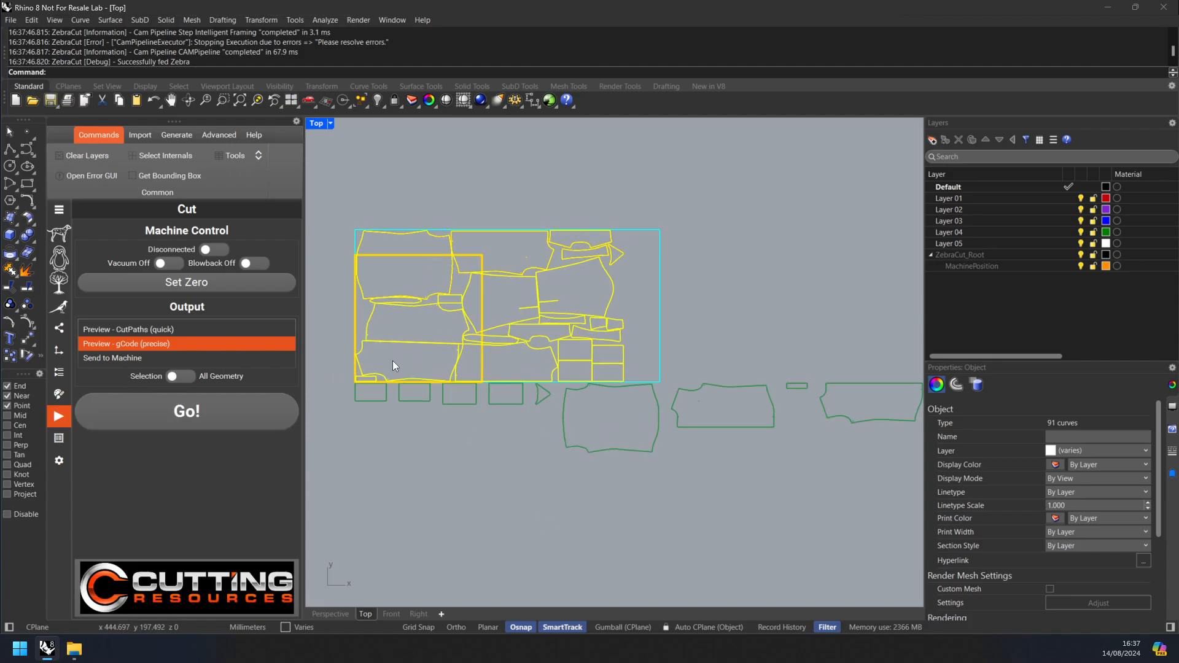
right_click_drag(422, 408, 475, 434)
scroll(462, 352, "up", 3)
scroll(381, 289, "down", 2)
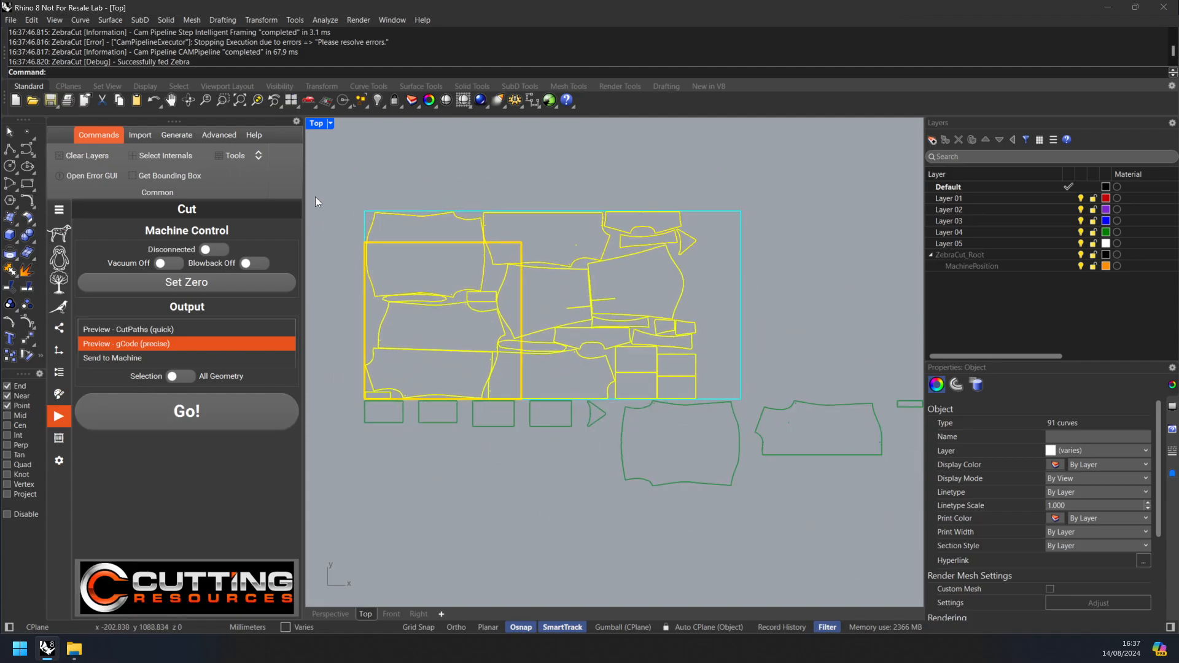
left_click(316, 194)
left_click_drag(323, 168, 430, 303)
left_click(367, 270)
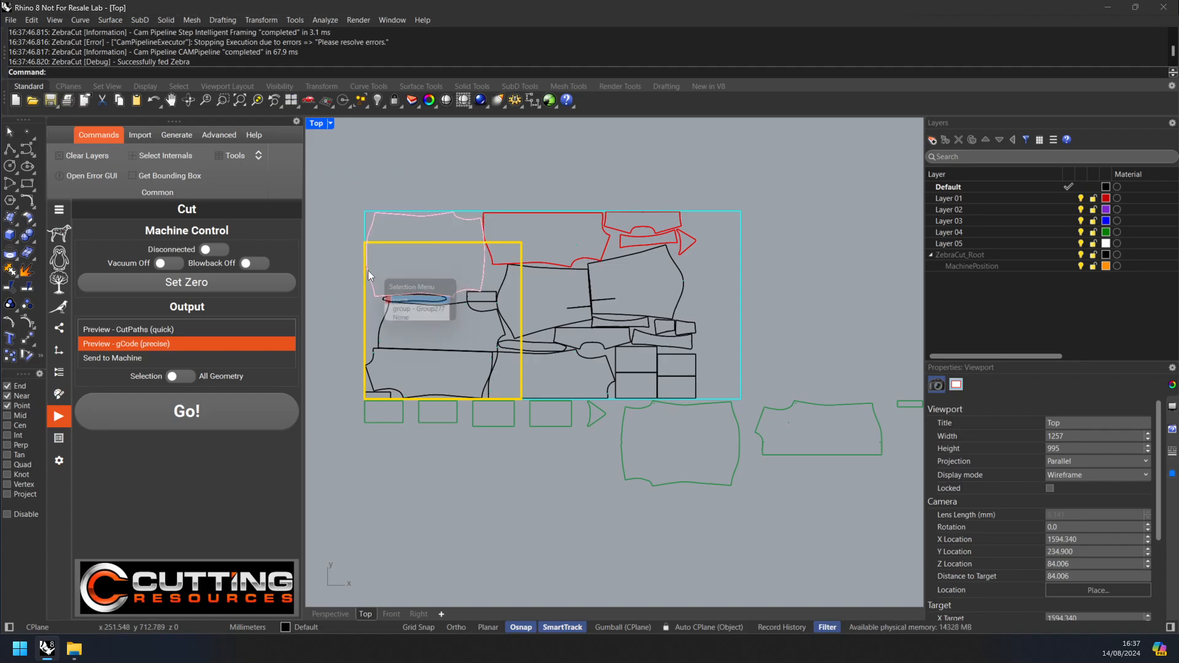
left_click(399, 242)
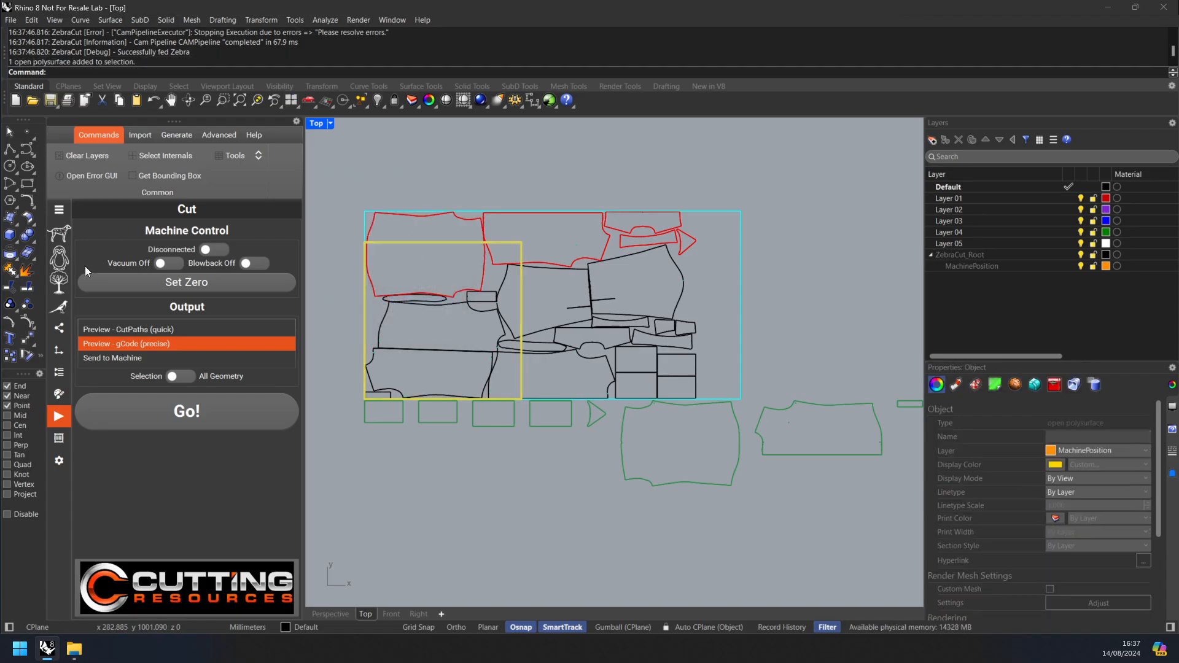
Step: Switch to a machine with a larger bed and clear the Zebra layers to redraw its outline
left_click(59, 327)
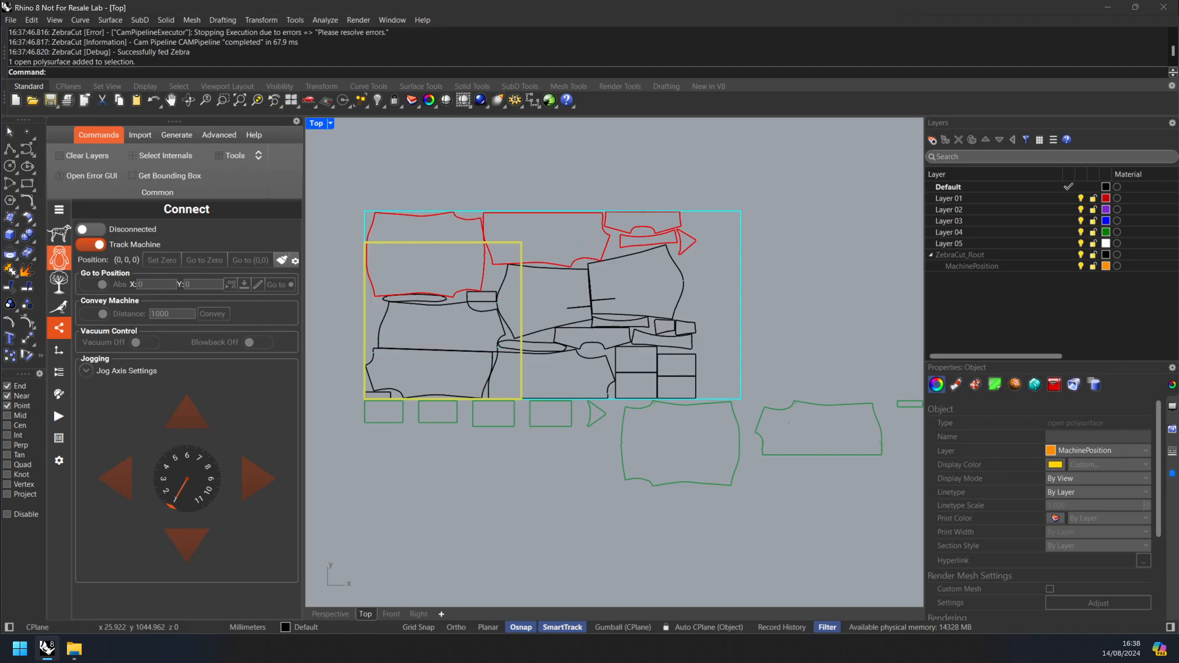
left_click(59, 258)
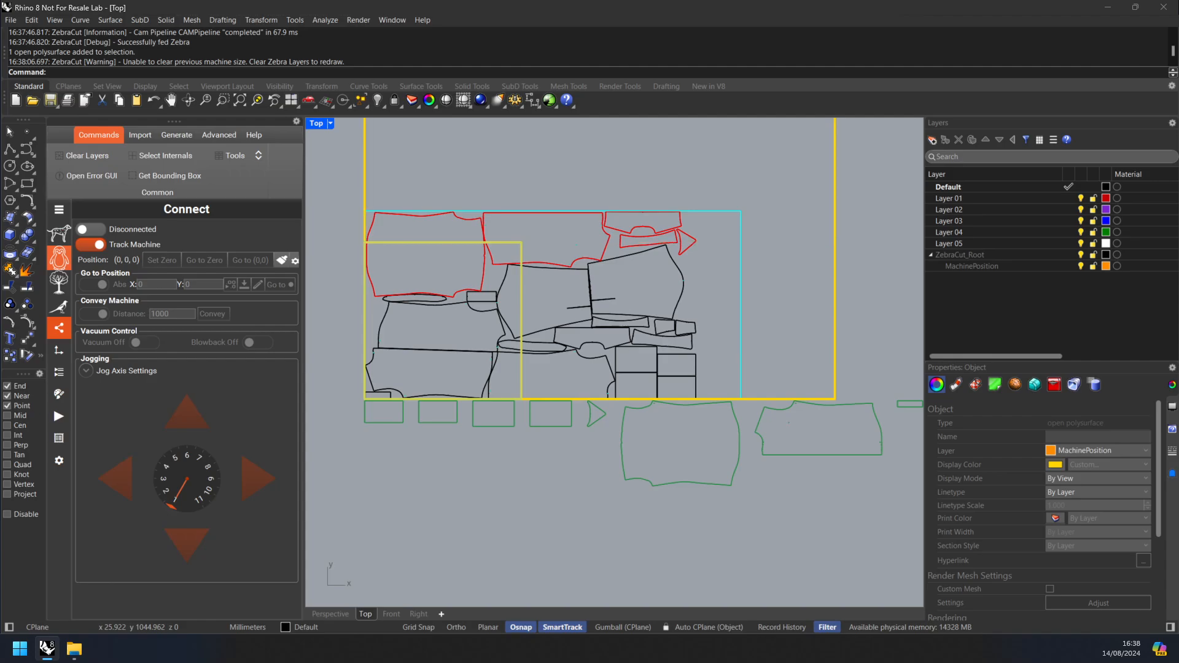
left_click(85, 158)
Step: Select all nested parts, run the precise gCode preview on the larger bed and inspect the resulting cut paths
left_click_drag(337, 167, 715, 406)
left_click(59, 416)
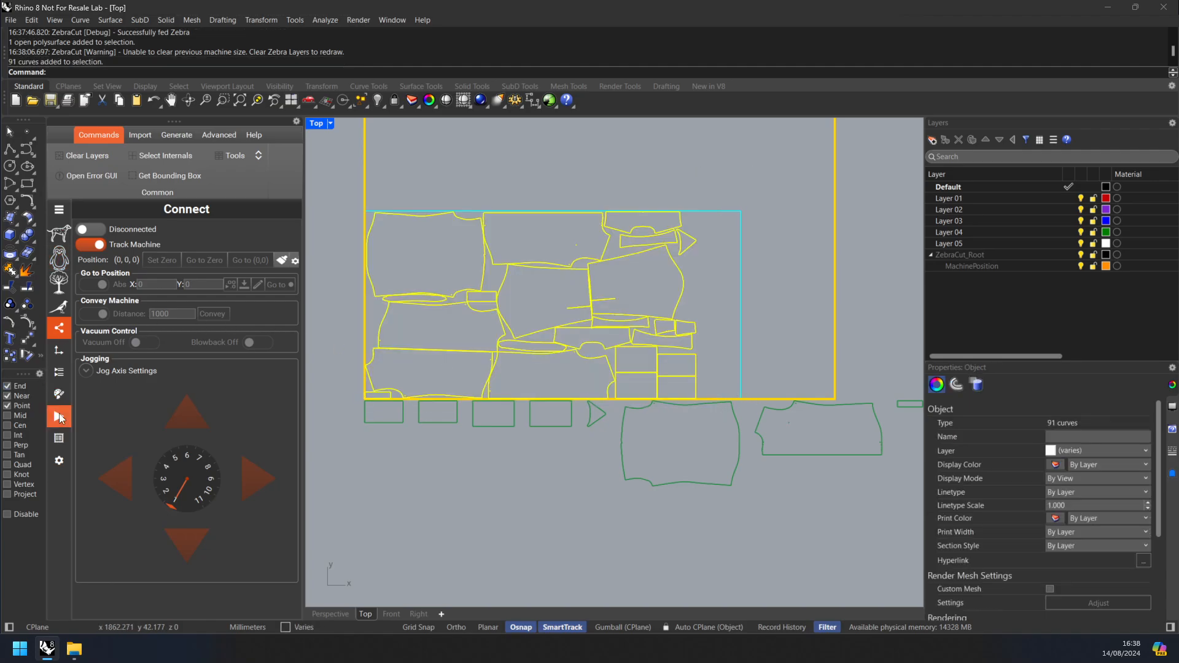
left_click(212, 410)
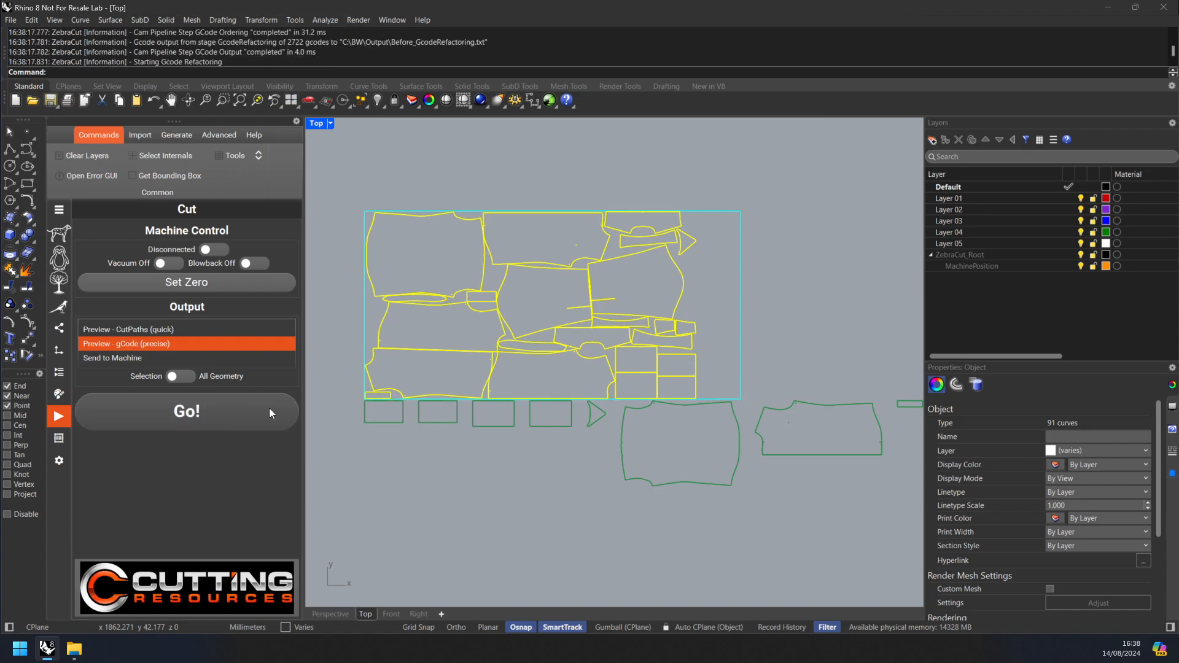
left_click(518, 485)
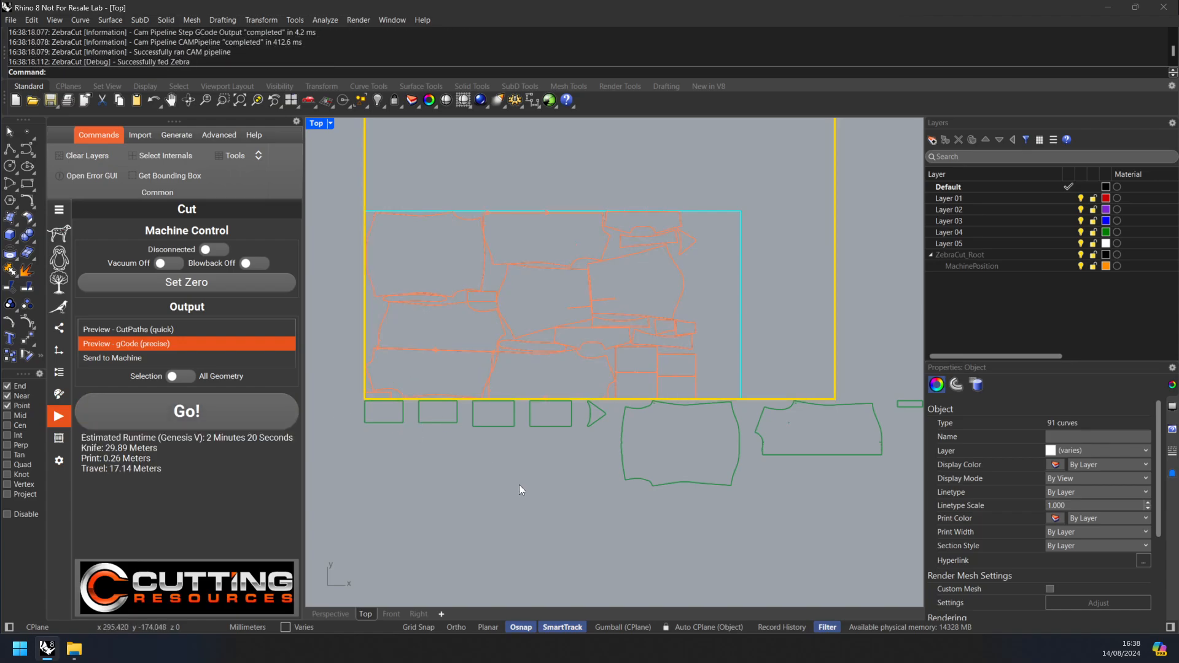
scroll(517, 452, "down", 3)
scroll(522, 422, "up", 2)
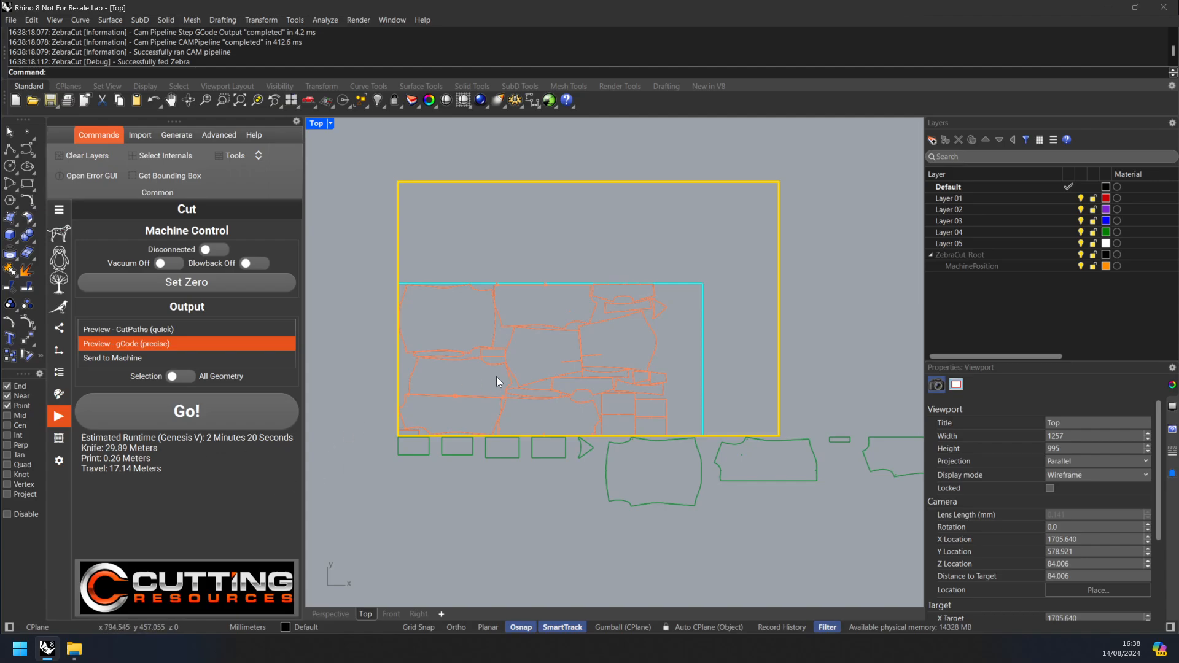
scroll(496, 377, "up", 2)
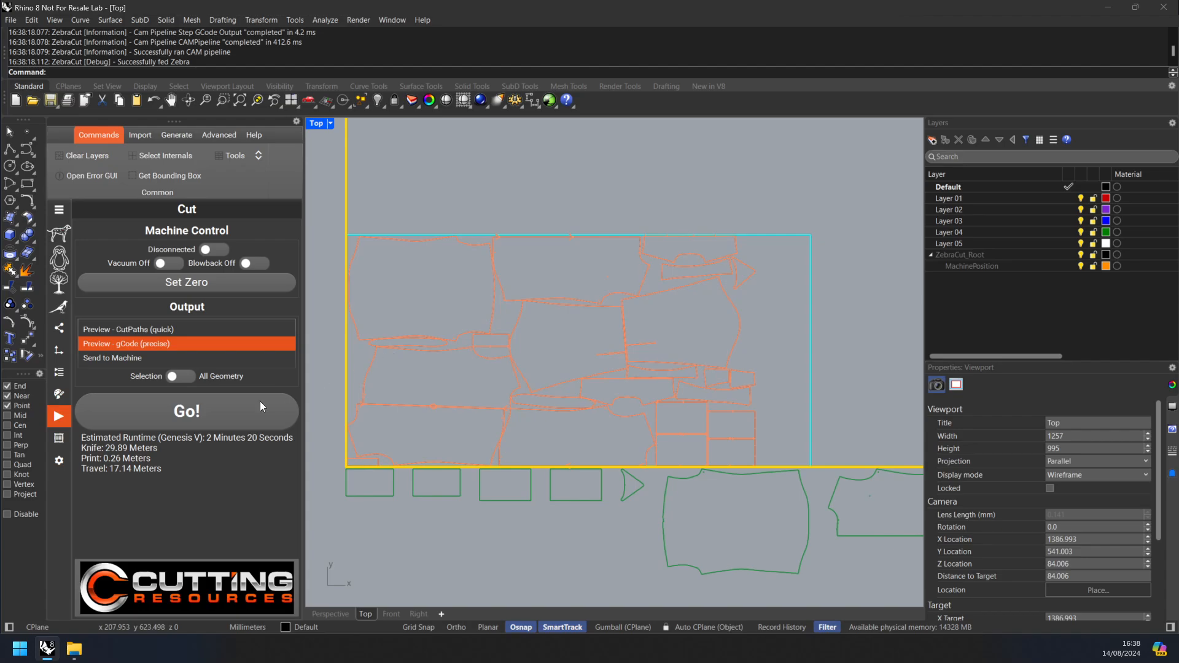